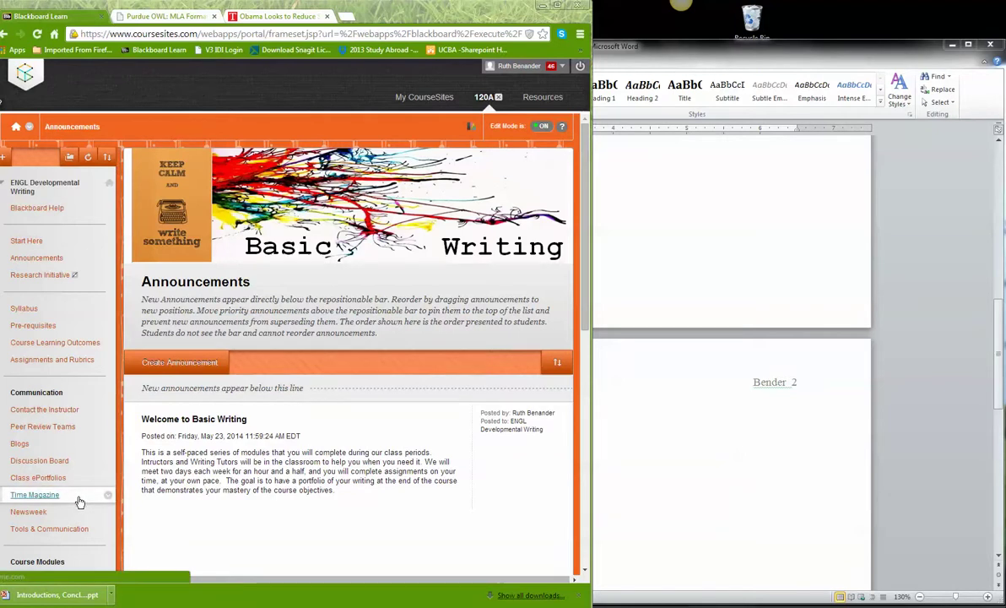
# Scroll the course menu and open the course's Web Resources page in Blackboard Learn
pyautogui.scroll(-3, 214, 539)
pyautogui.scroll(-3, 212, 539)
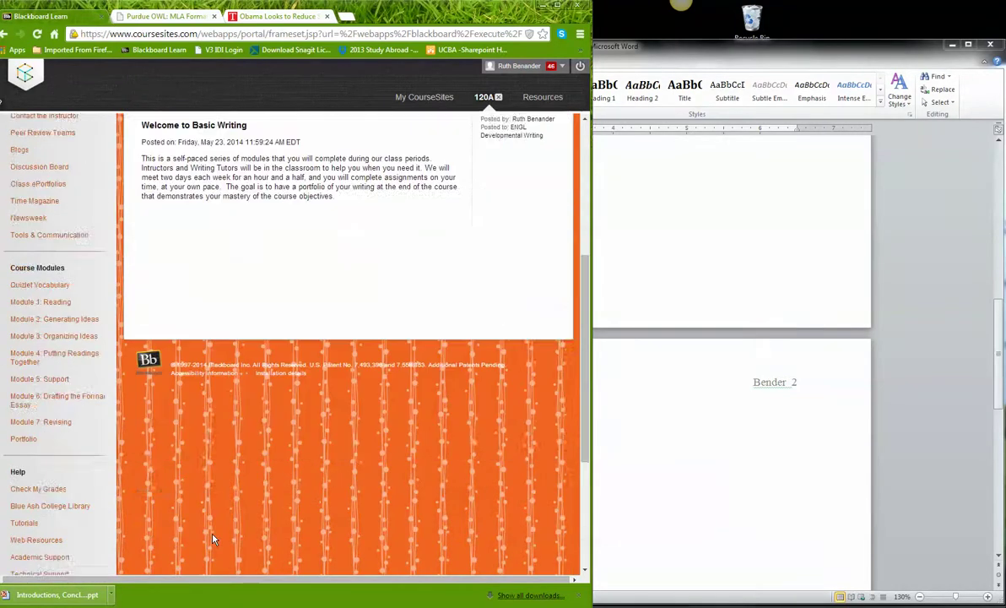
pyautogui.click(36, 482)
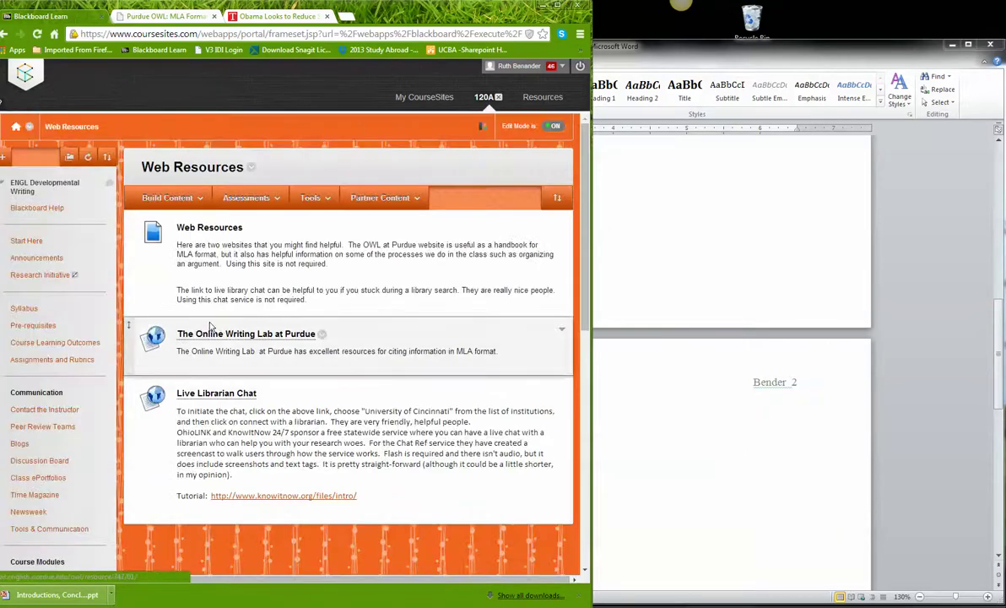
# Open The Online Writing Lab at Purdue and scroll the MLA guide down to the sample first page
pyautogui.click(216, 335)
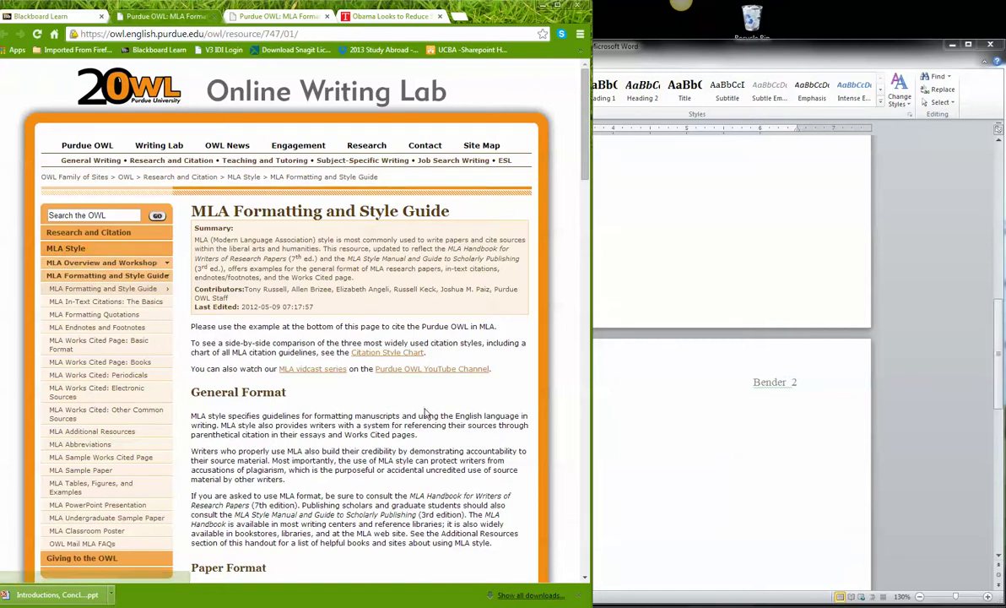
pyautogui.scroll(-4, 420, 415)
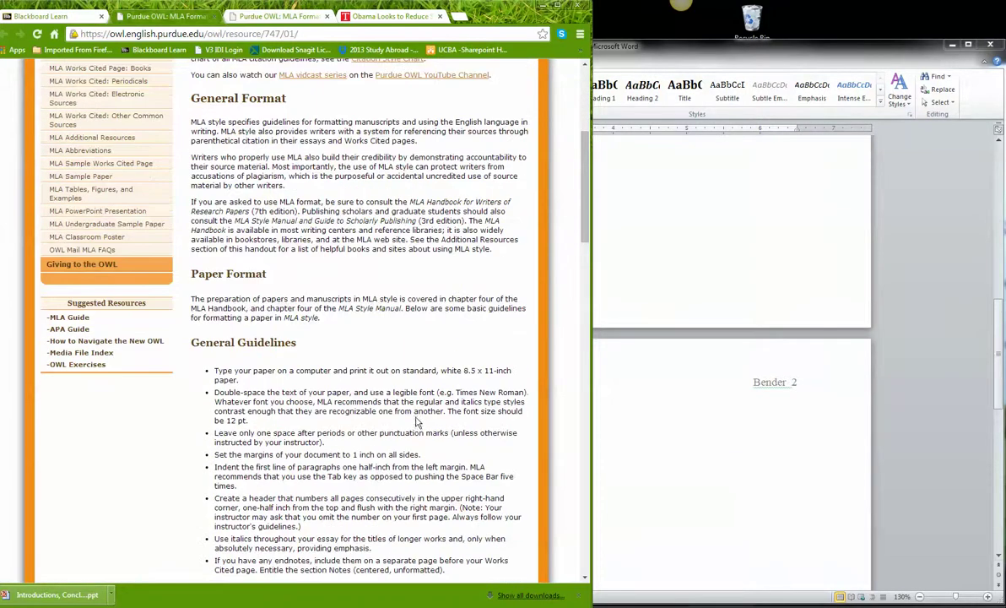
pyautogui.scroll(-12, 285, 340)
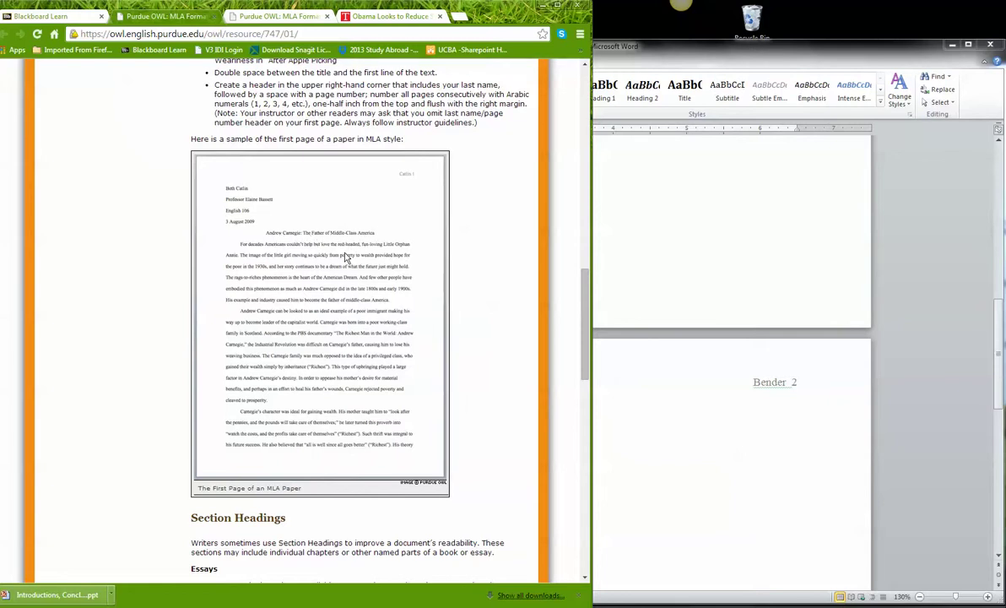
# Merge the three following paragraphs into the first body paragraph, removing the extra space
pyautogui.click(759, 479)
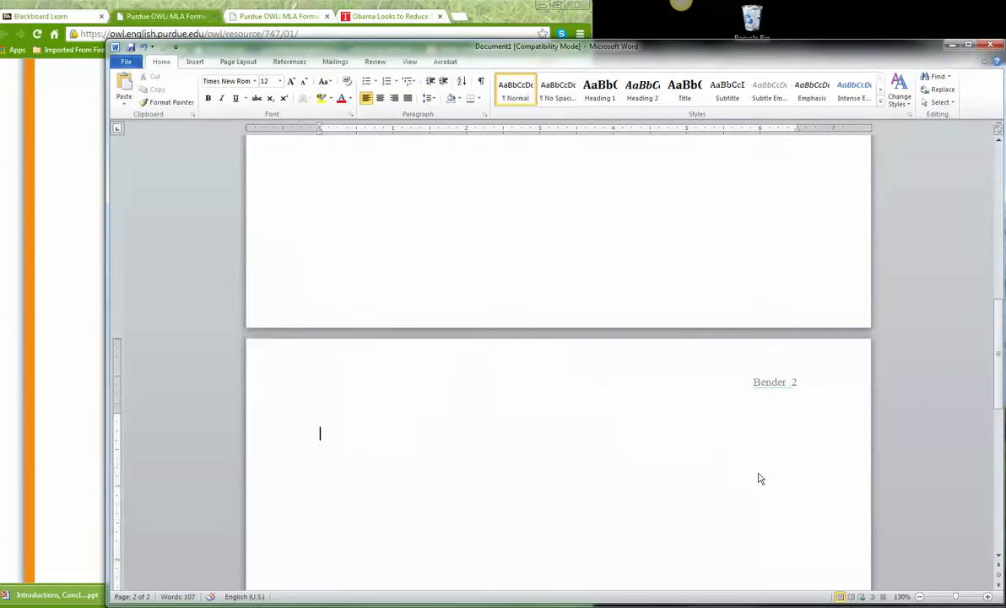
pyautogui.scroll(8, 757, 471)
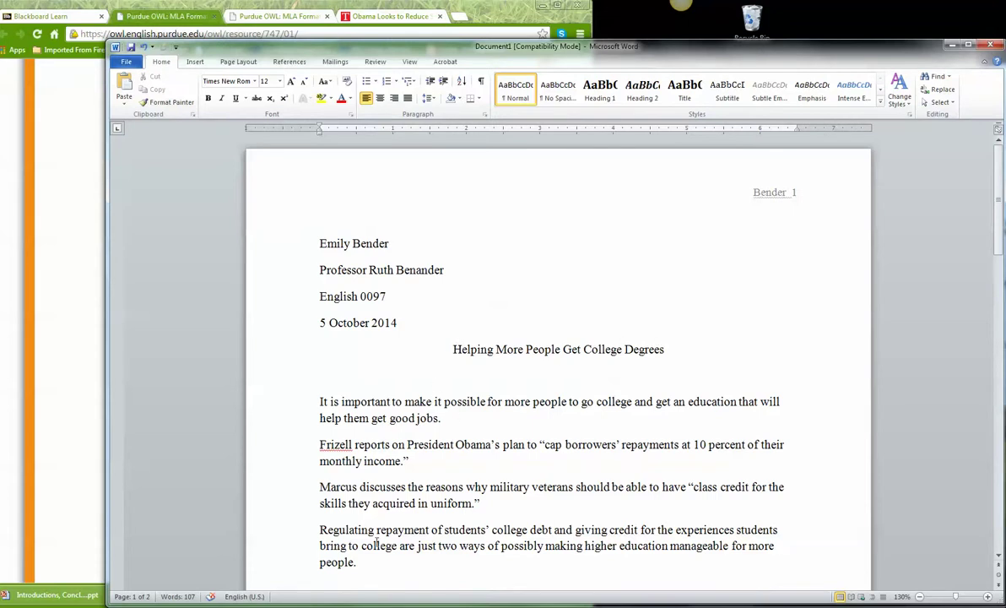
pyautogui.click(320, 444)
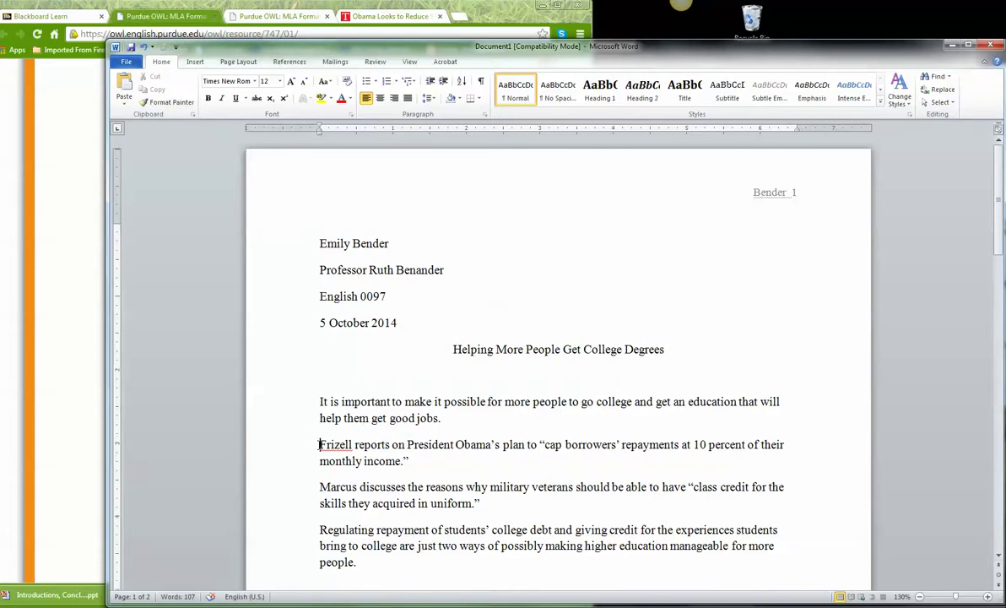
pyautogui.press('BackSpace')
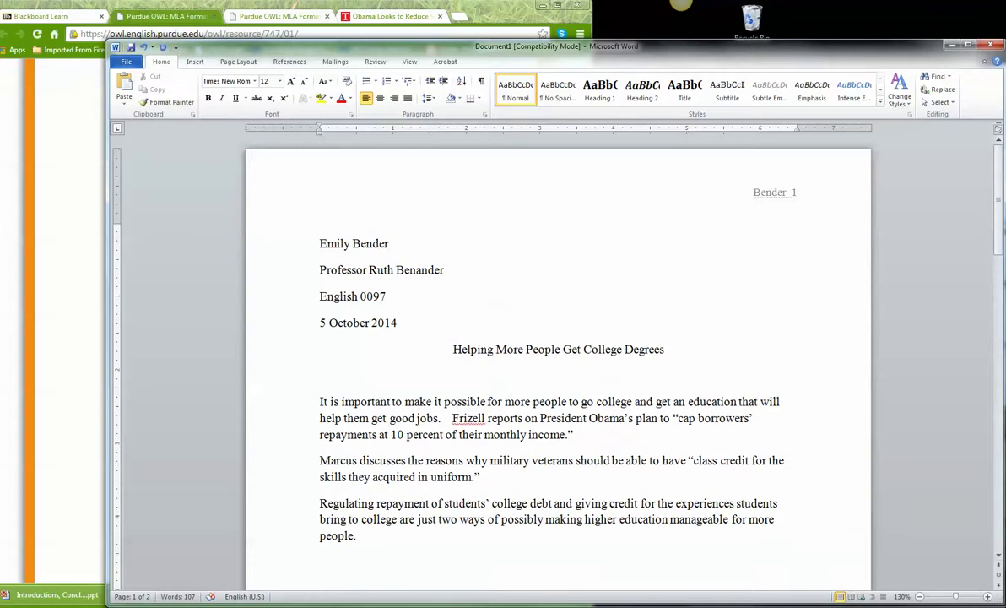
pyautogui.press('BackSpace')
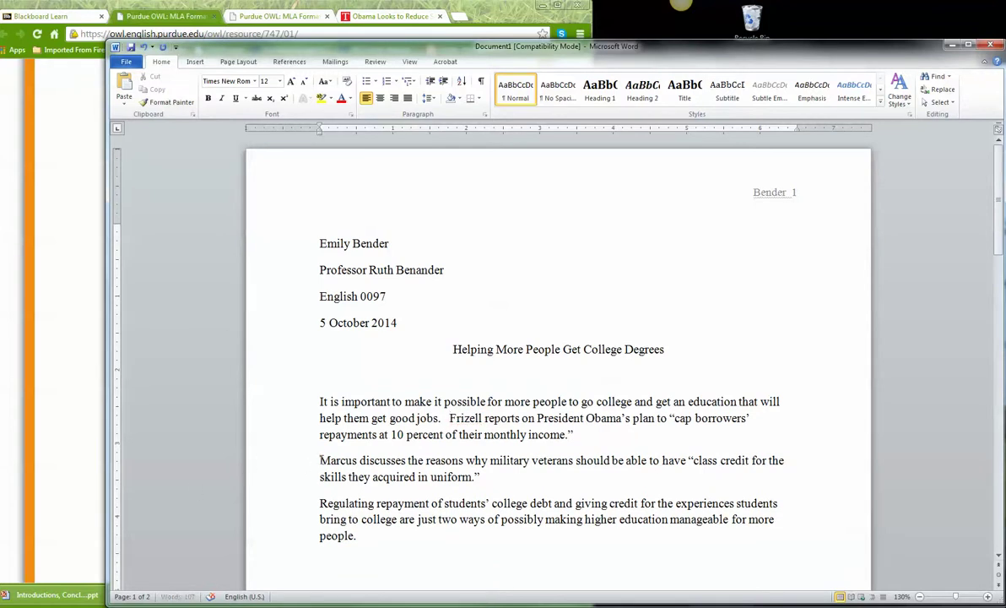
pyautogui.click(321, 460)
pyautogui.press('BackSpace')
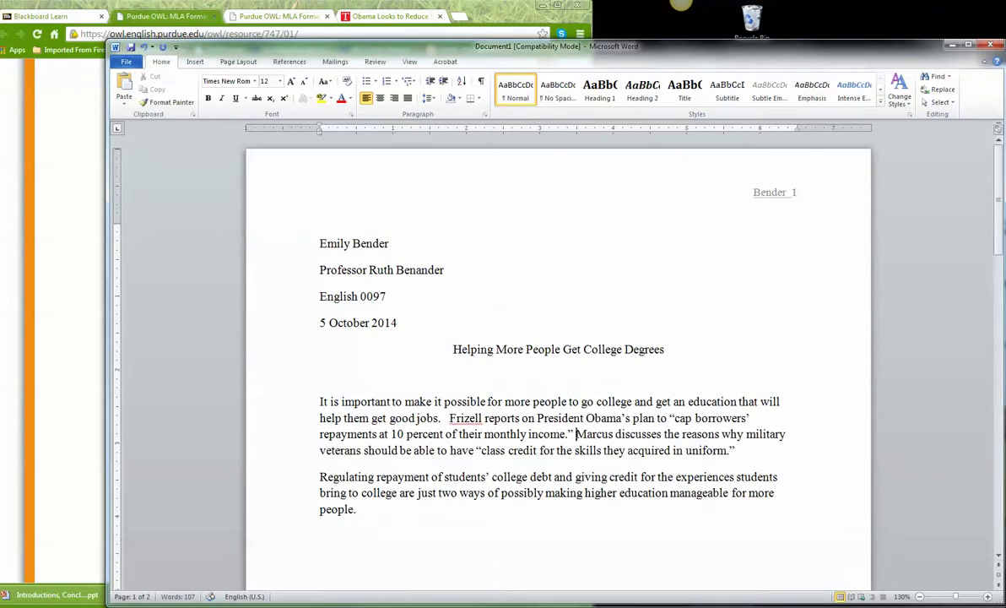
pyautogui.click(321, 477)
pyautogui.press('BackSpace')
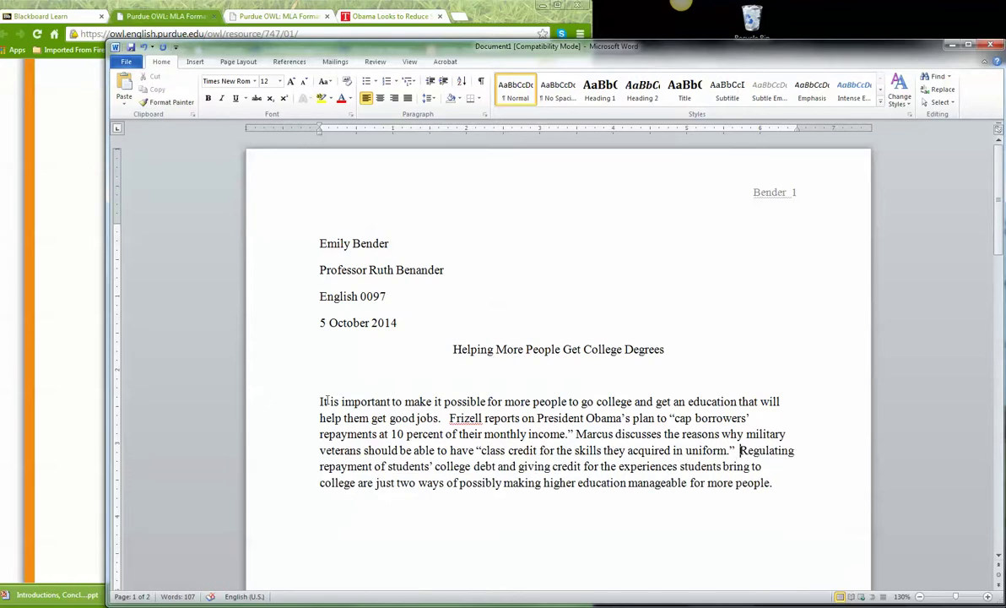
# Indent the merged paragraph's first line with a tab and move to the empty line below
pyautogui.click(321, 401)
pyautogui.press('Tab')
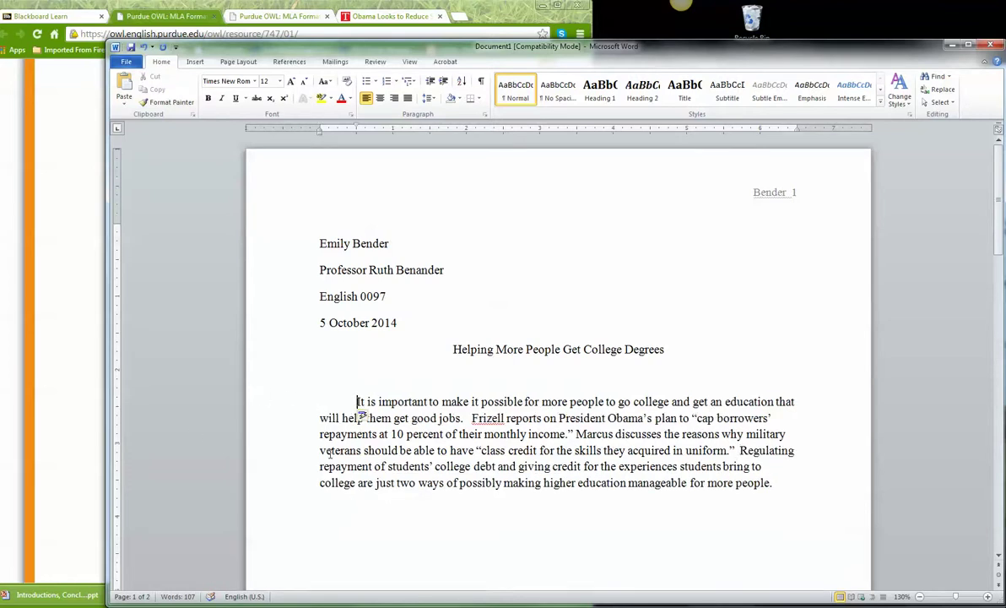
pyautogui.click(397, 545)
# Add a centred 'Works Cited' heading atop page 2, with the next line left-aligned
pyautogui.scroll(-15, 398, 544)
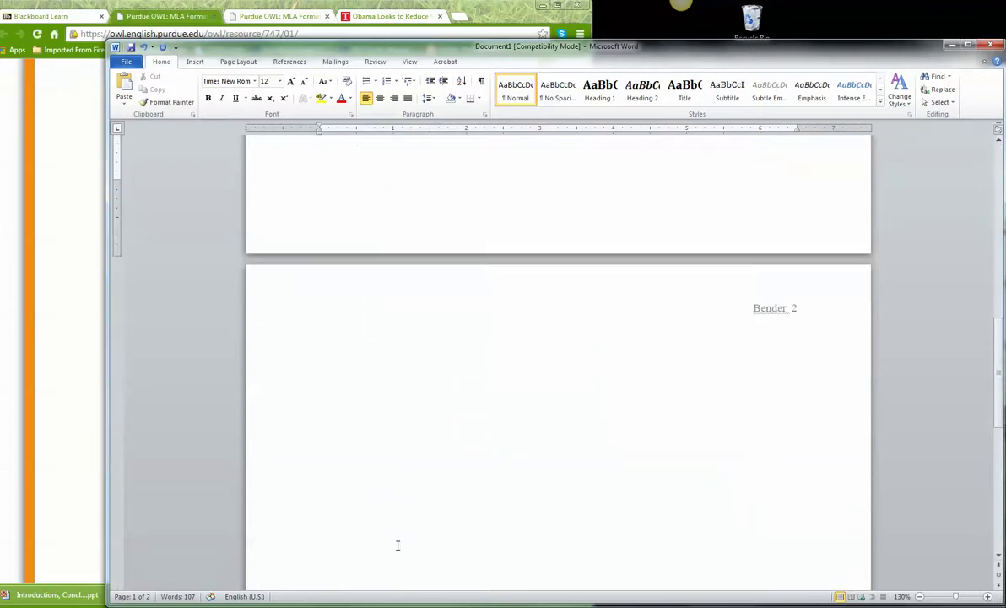
pyautogui.click(487, 230)
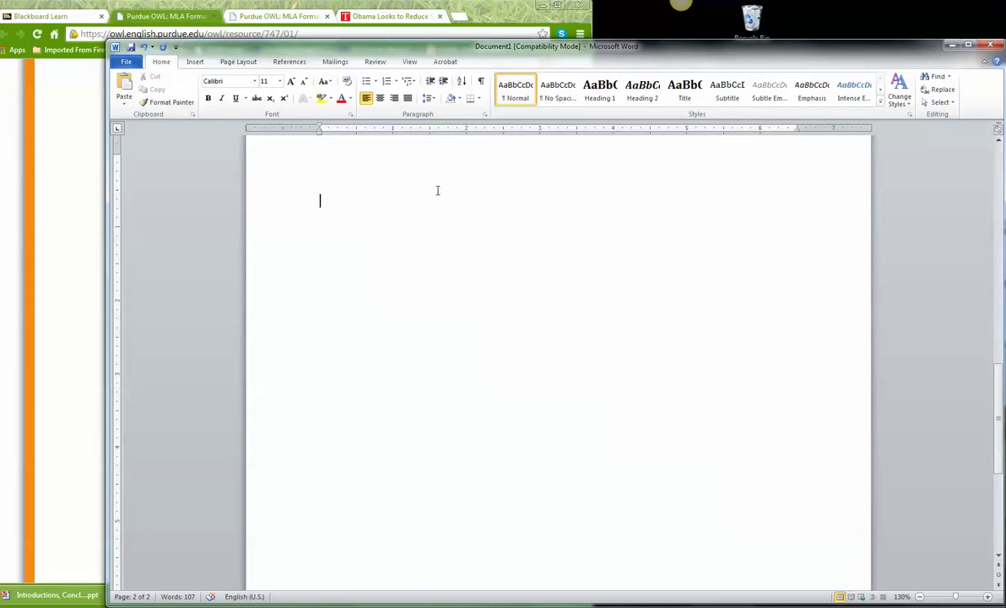
pyautogui.click(380, 97)
pyautogui.write('W')
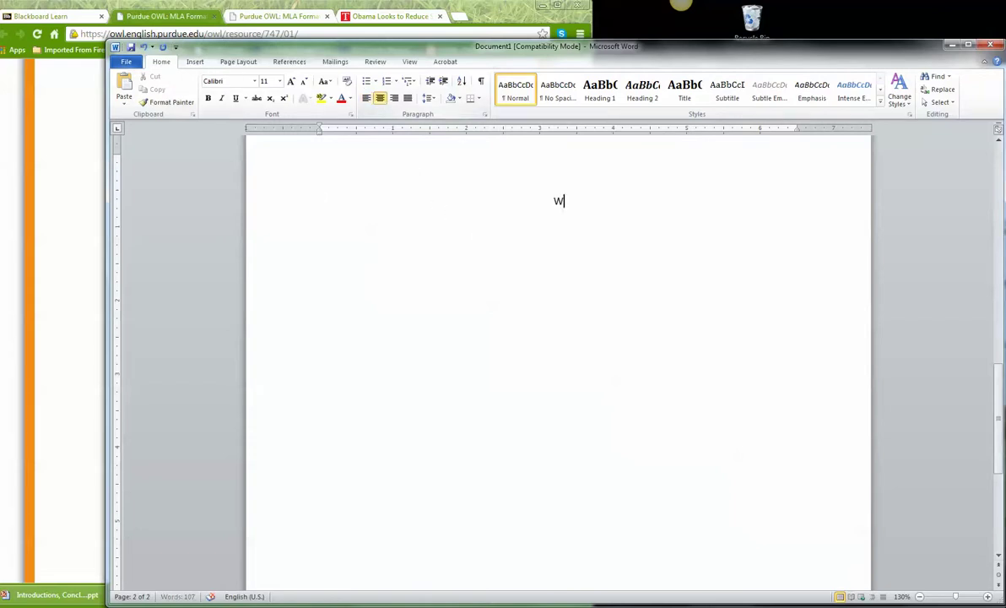
pyautogui.write('orks Cited')
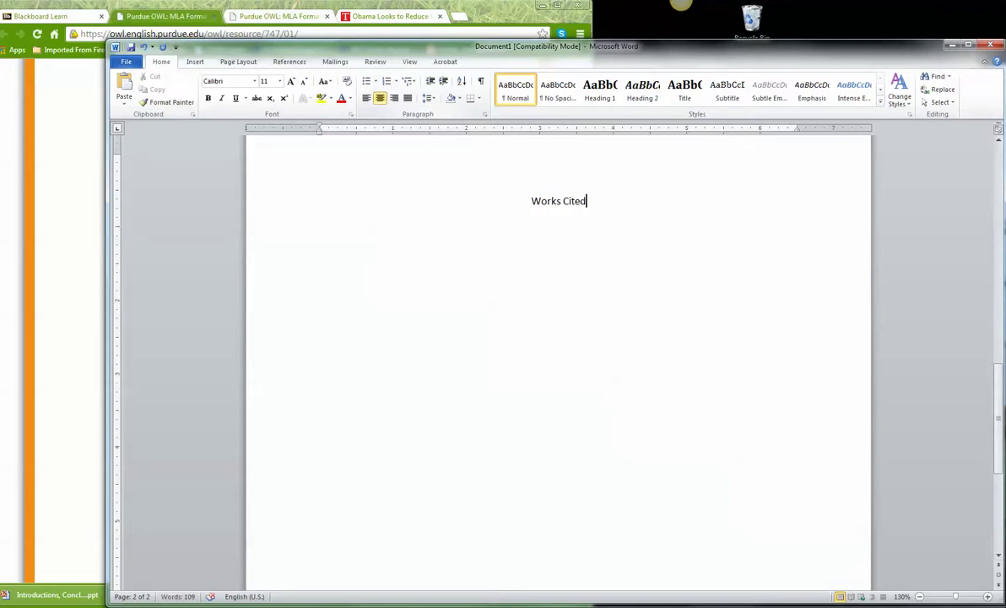
pyautogui.press('Return')
pyautogui.click(365, 99)
# Go to the OWL MLA Works Cited: Periodicals page and select the basic magazine citation format
pyautogui.click(69, 192)
pyautogui.scroll(15, 69, 193)
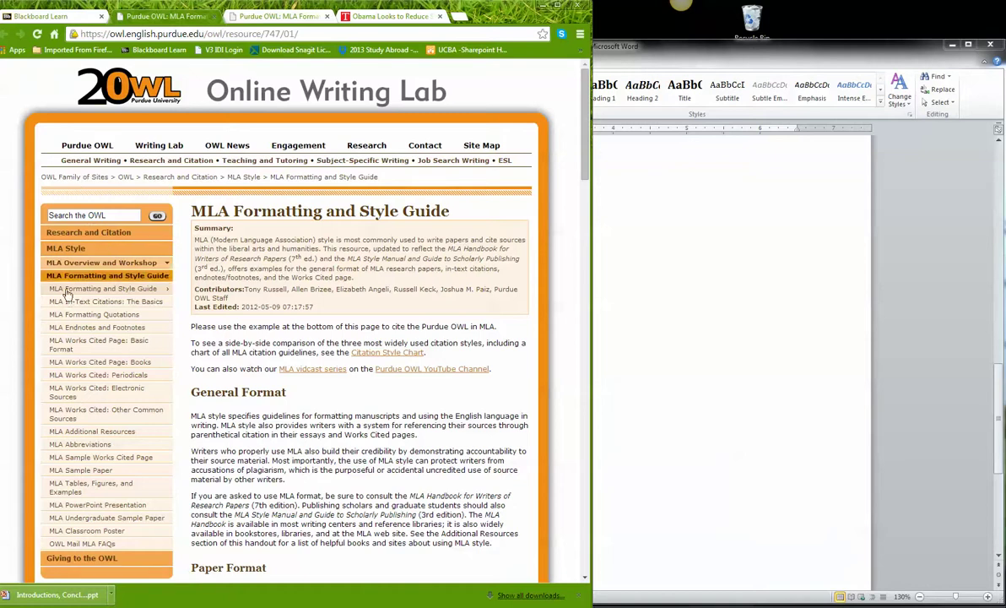
pyautogui.click(86, 378)
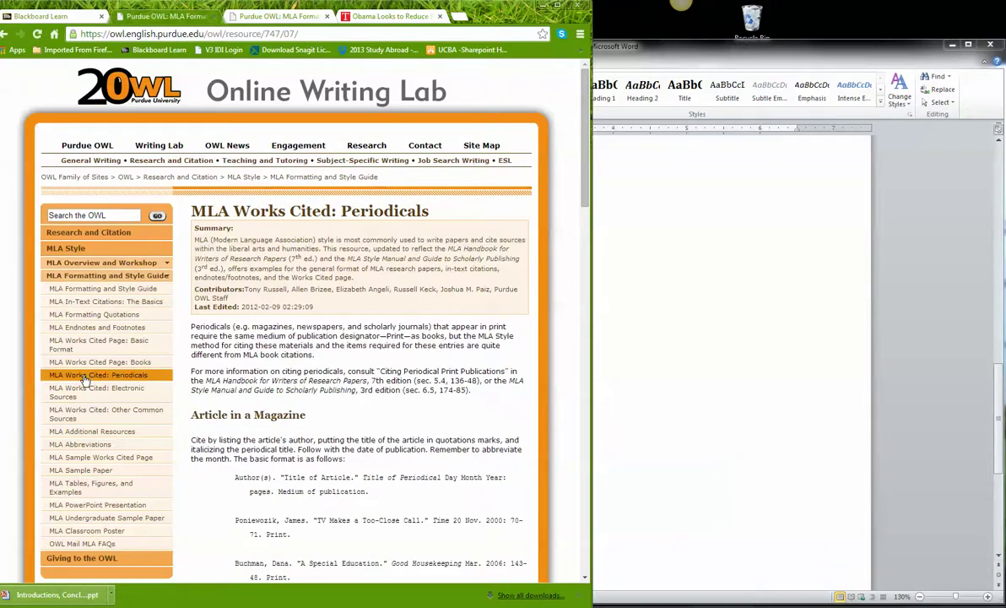
pyautogui.moveTo(588, 198); pyautogui.dragTo(589, 257)
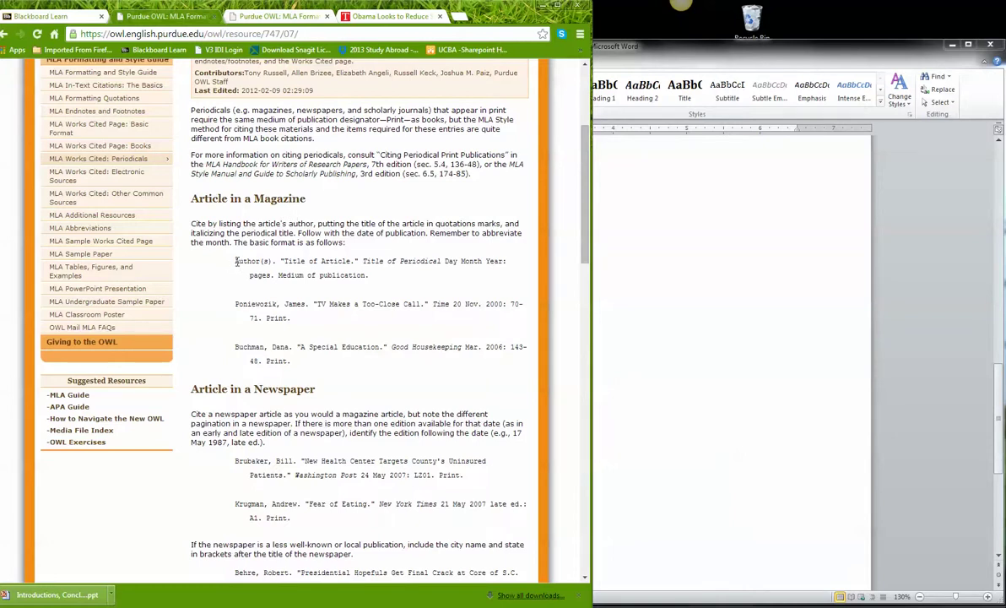
pyautogui.moveTo(236, 261); pyautogui.dragTo(378, 276)
pyautogui.hotkey('ctrl', 'c')
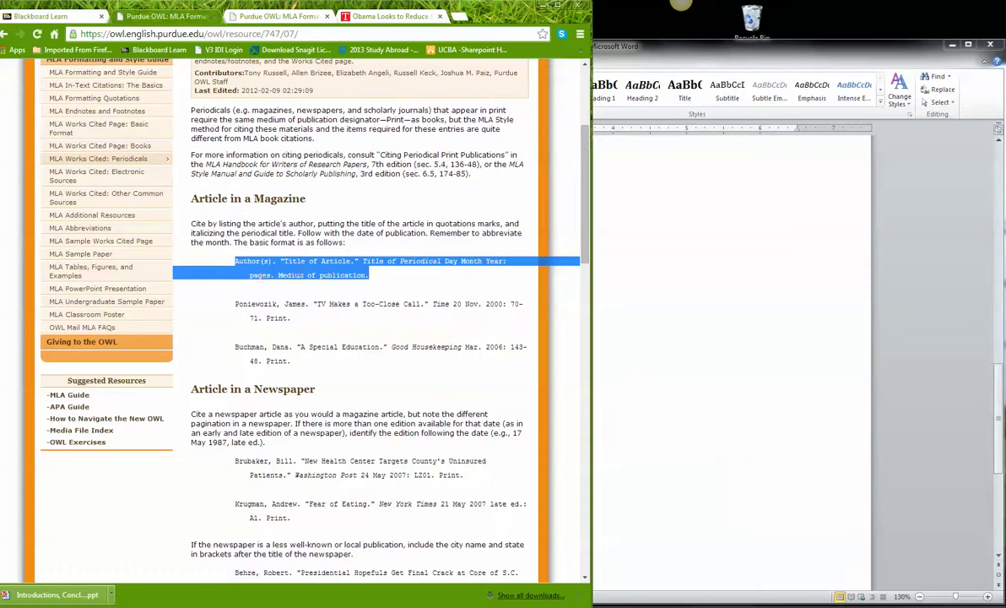
# Paste the magazine citation template under Works Cited and start a new line below it
pyautogui.click(698, 281)
pyautogui.hotkey('ctrl', 'v')
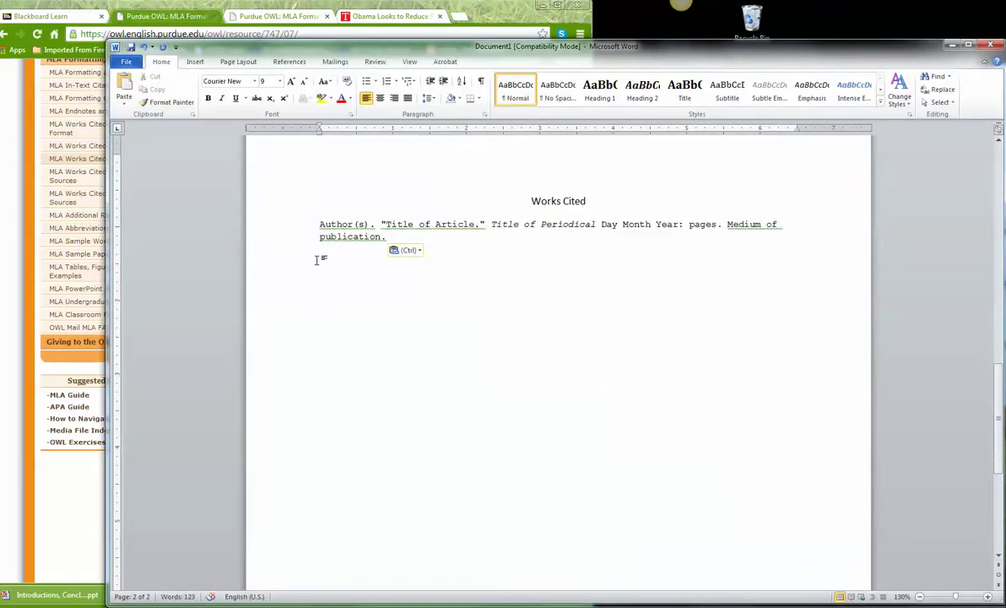
pyautogui.press('Return')
pyautogui.press('Return')
# Begin the entry with the TIME article author's name and the quoted title 'Obama looks to reduce student'
pyautogui.click(372, 17)
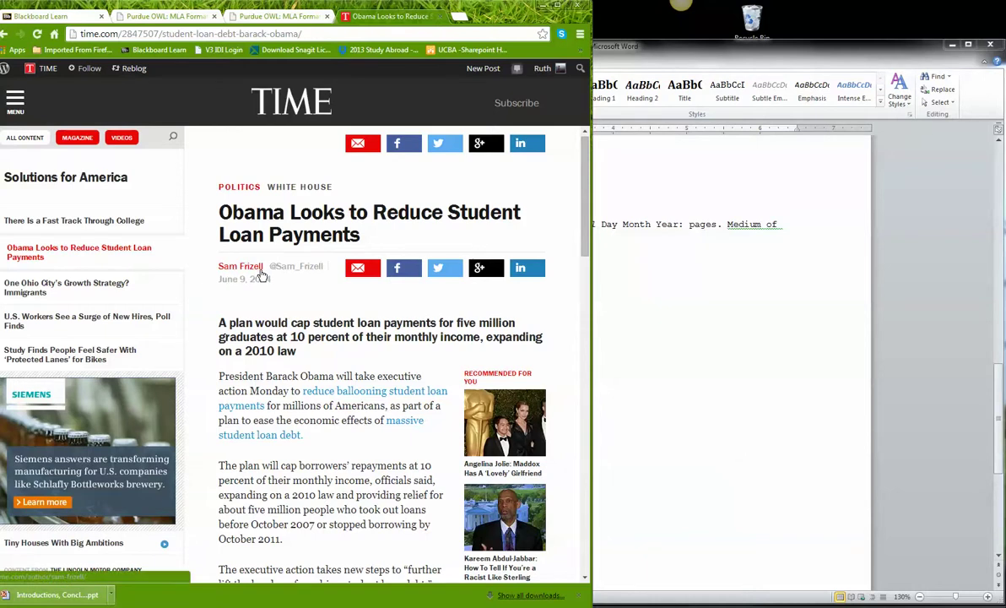
pyautogui.click(631, 298)
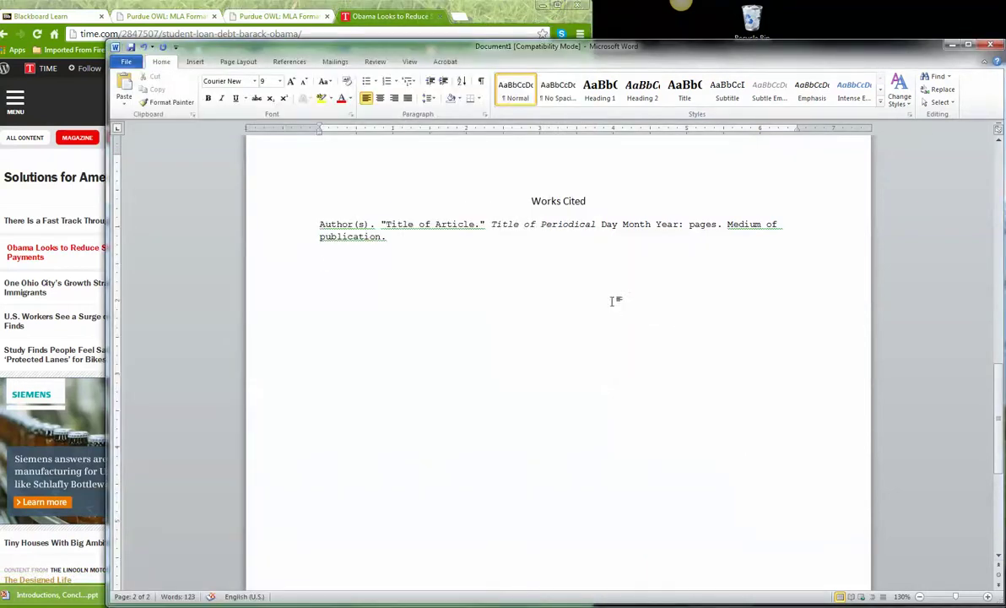
pyautogui.write('Frizell, Sam. “')
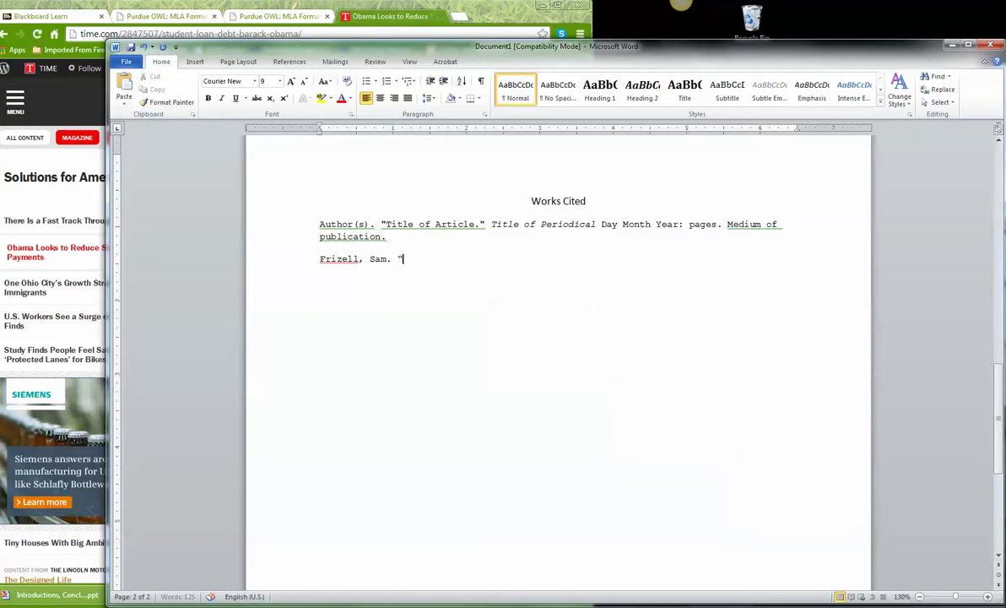
pyautogui.write(' "')
pyautogui.click(48, 199)
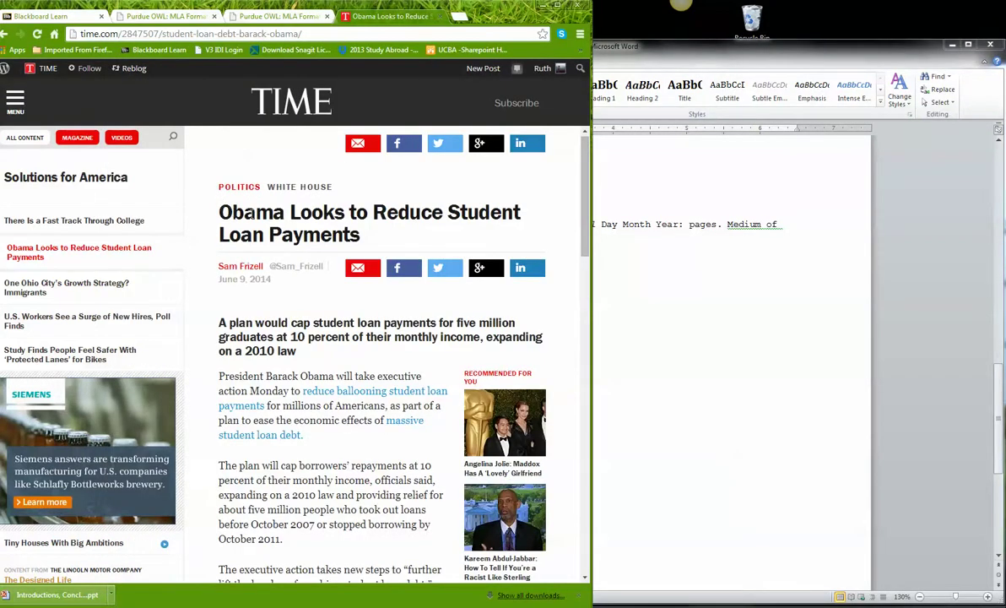
pyautogui.click(729, 361)
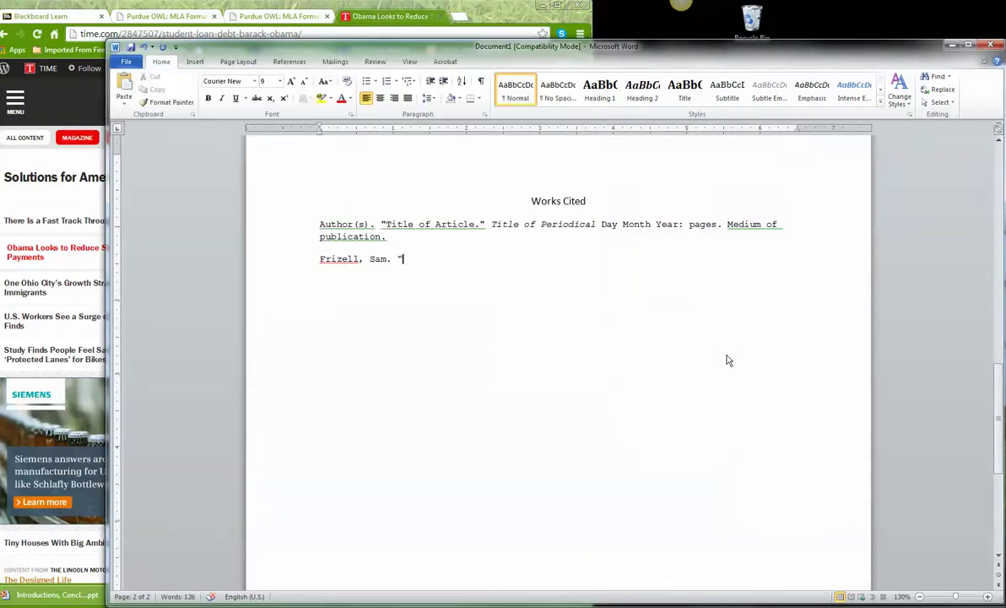
pyautogui.write('Obama looks to reduce student load')
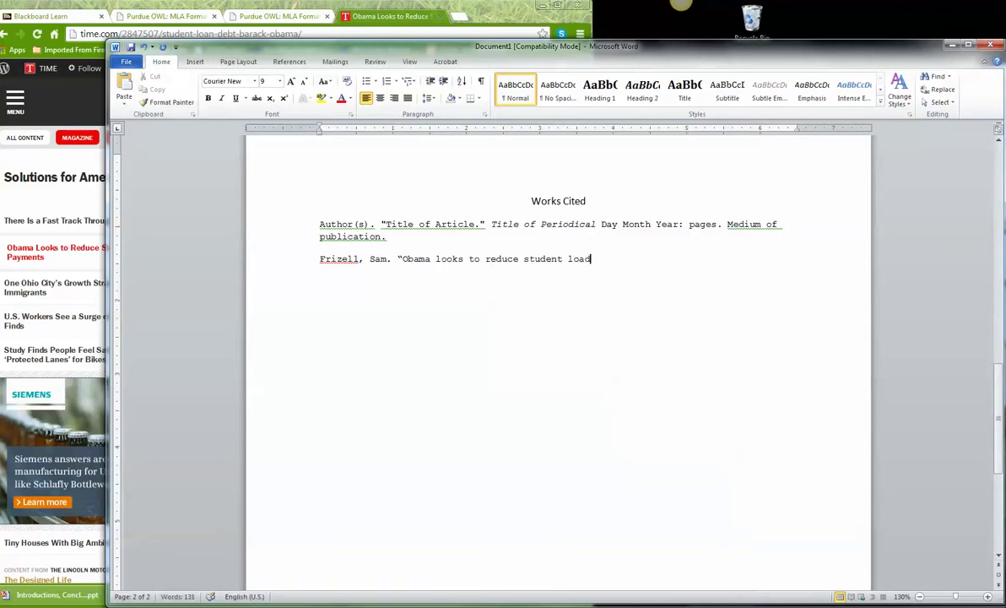
# Finish the title as '...student loan payments.' and add Time Magazine in italics
pyautogui.press('BackSpace')
pyautogui.write('n payments')
pyautogui.write('."')
pyautogui.click(222, 99)
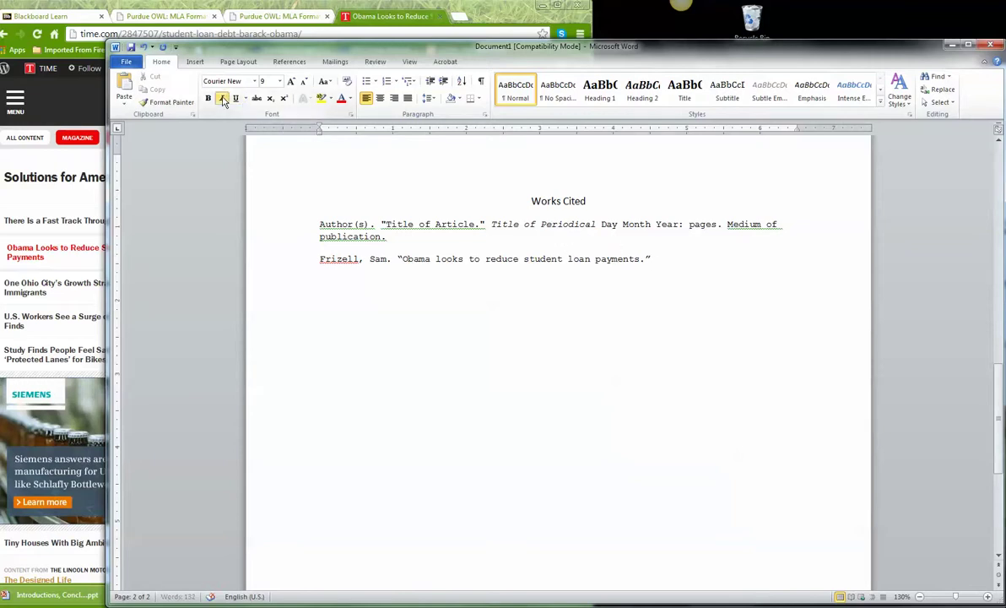
pyautogui.write('Time Maag')
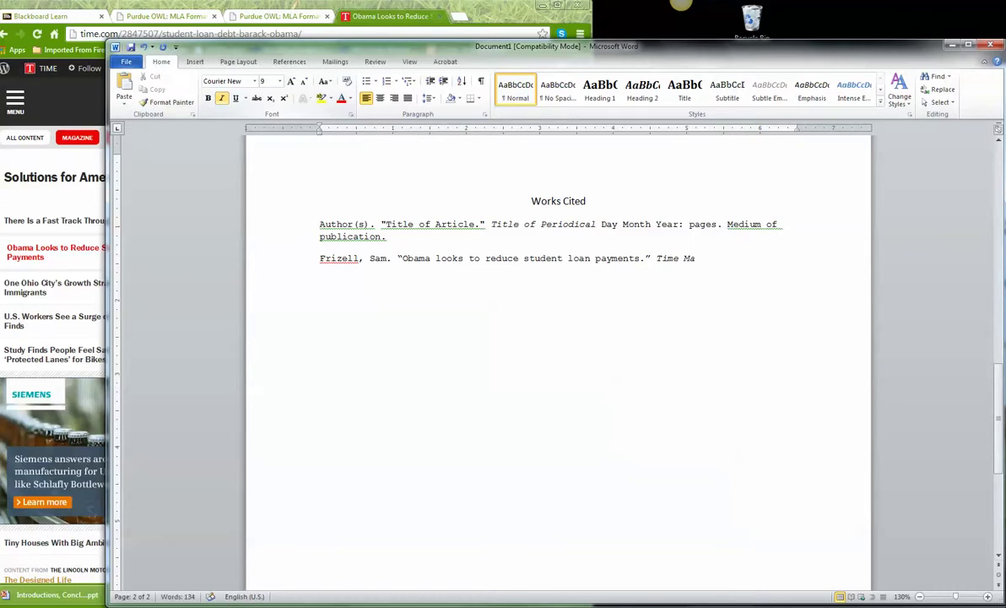
pyautogui.write('gazine')
pyautogui.click(222, 99)
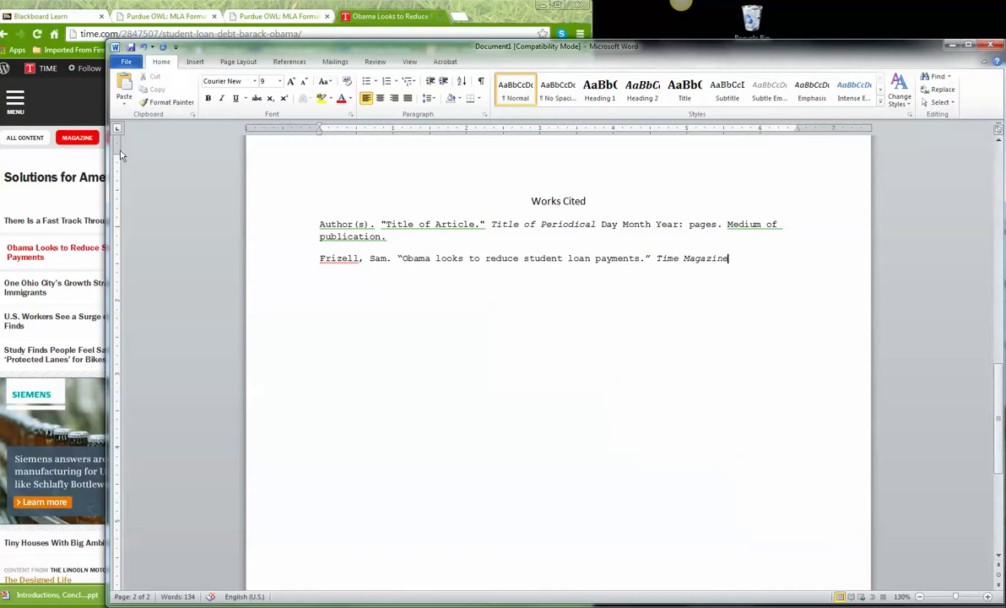
# Add the article's publication date, 9 June 2014:, after checking it in the browser
pyautogui.click(88, 157)
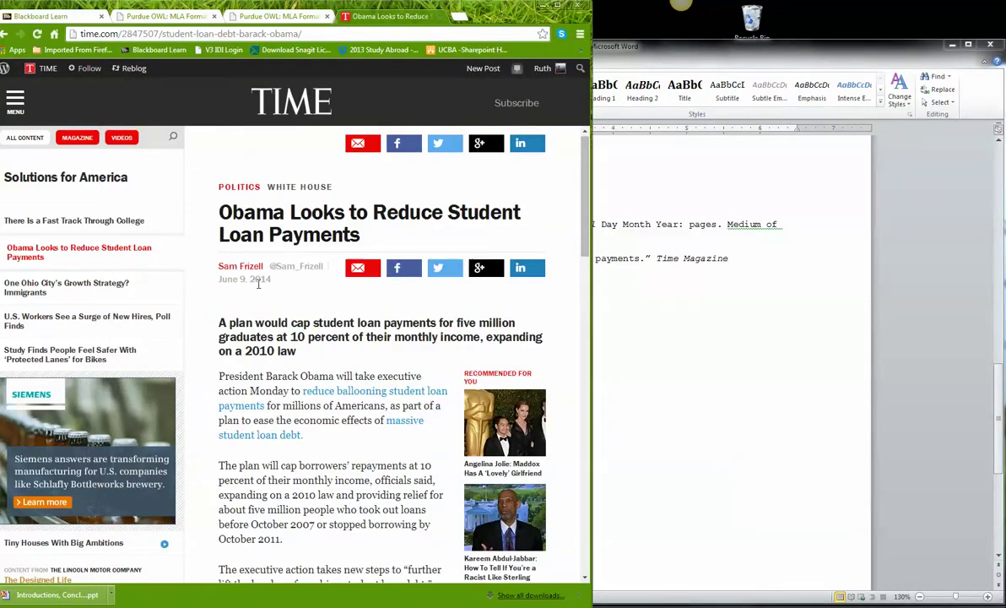
pyautogui.click(742, 265)
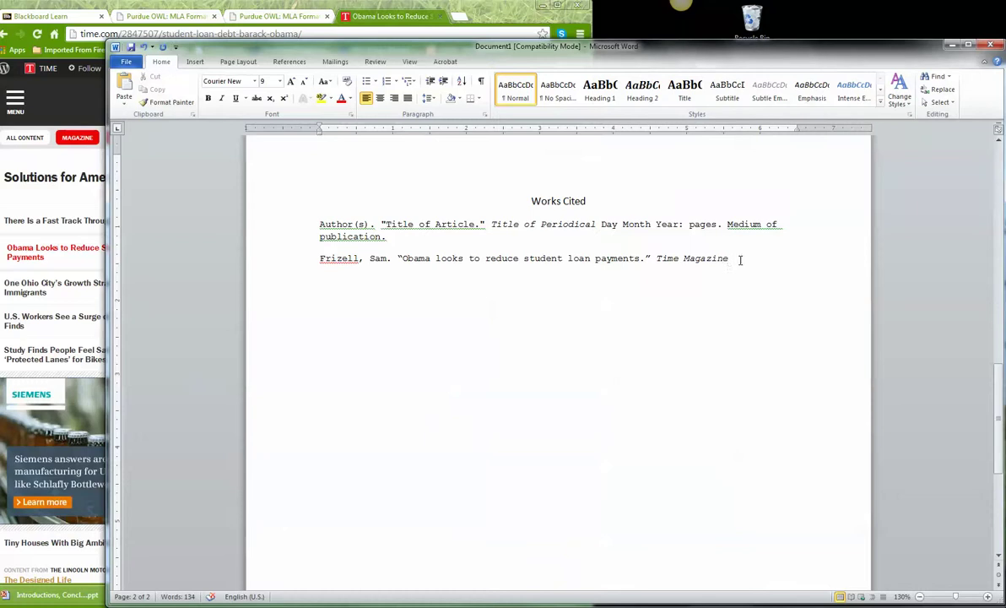
pyautogui.write('9 June')
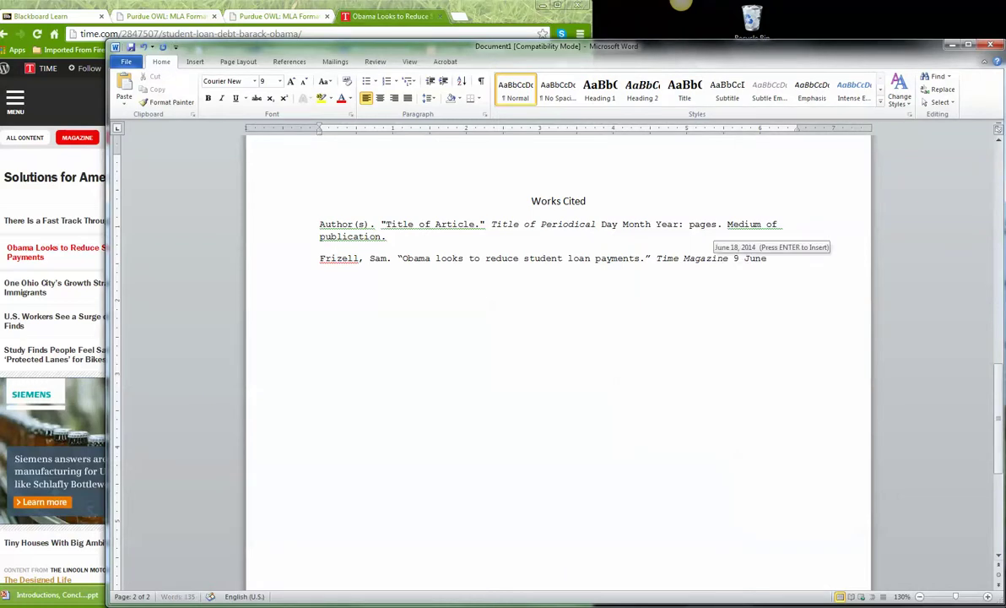
pyautogui.write(' 2014')
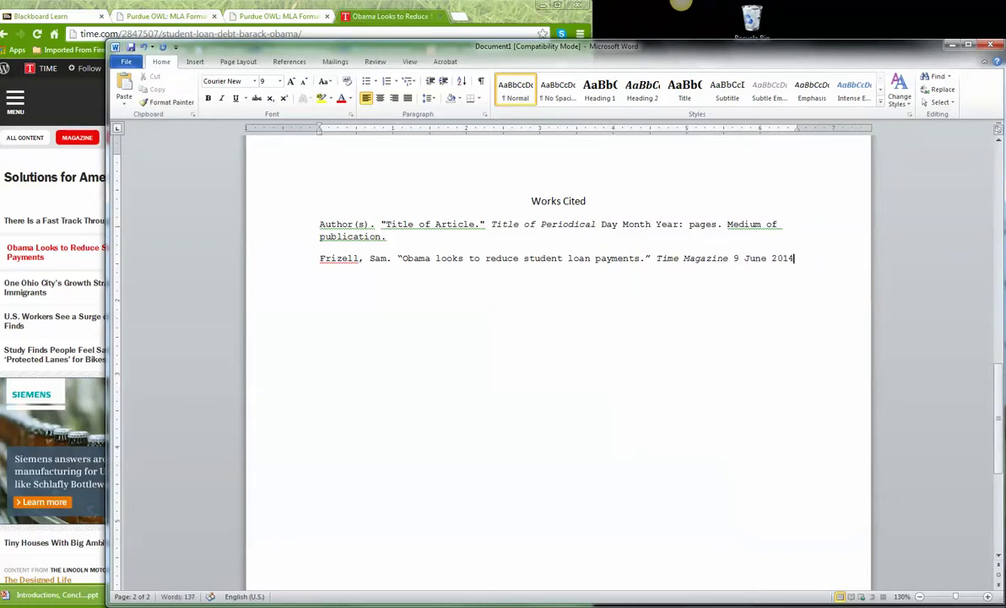
pyautogui.write(':')
pyautogui.click(44, 49)
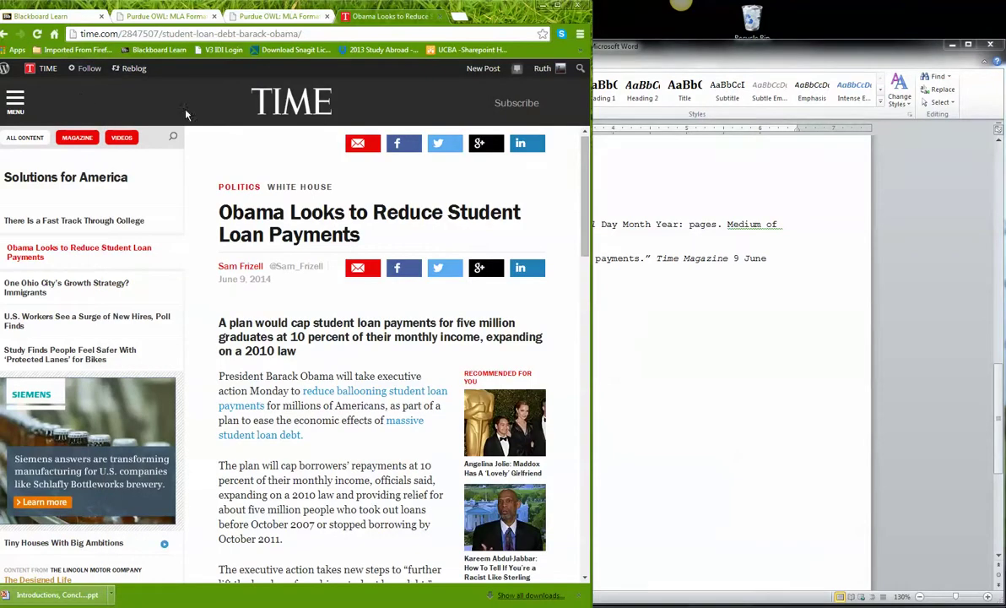
pyautogui.scroll(-13, 439, 283)
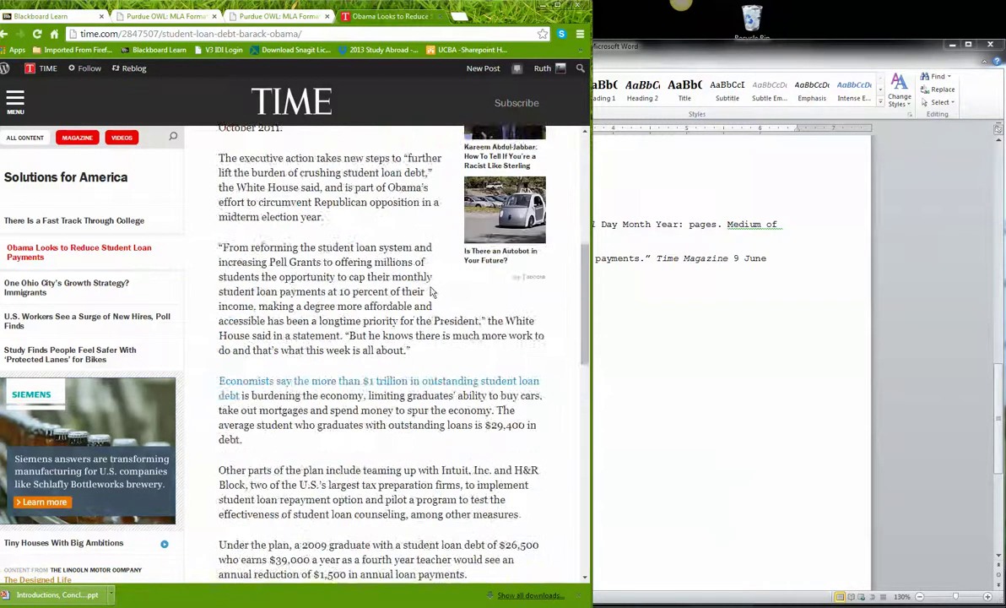
pyautogui.scroll(-10, 431, 287)
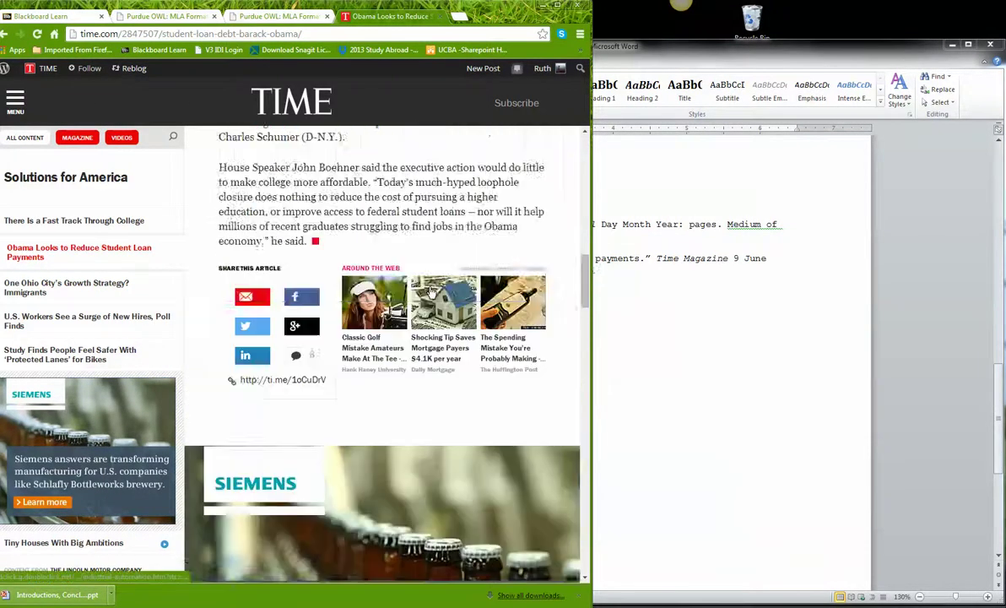
pyautogui.scroll(-15, 426, 281)
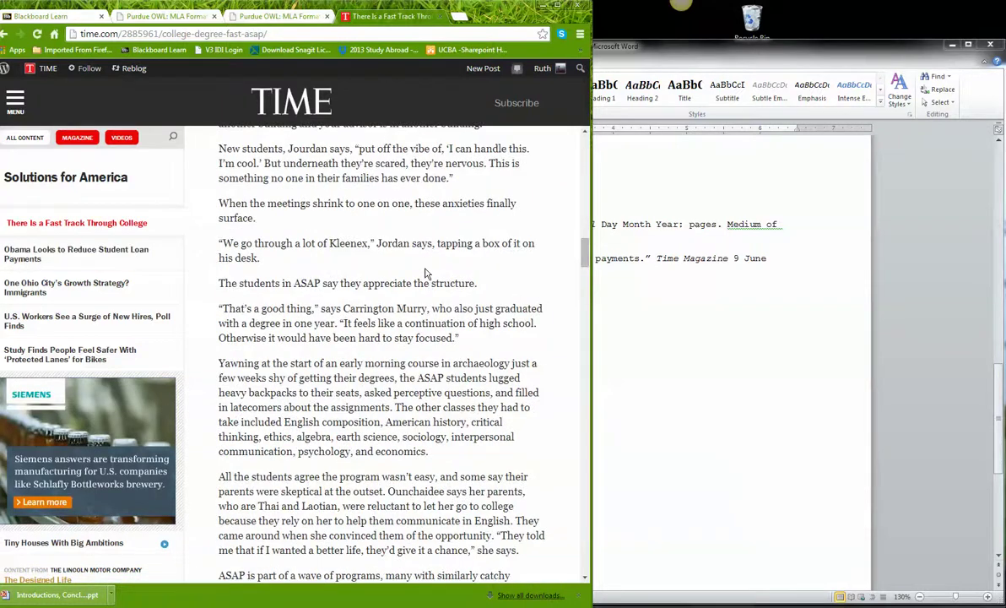
pyautogui.scroll(-10, 425, 270)
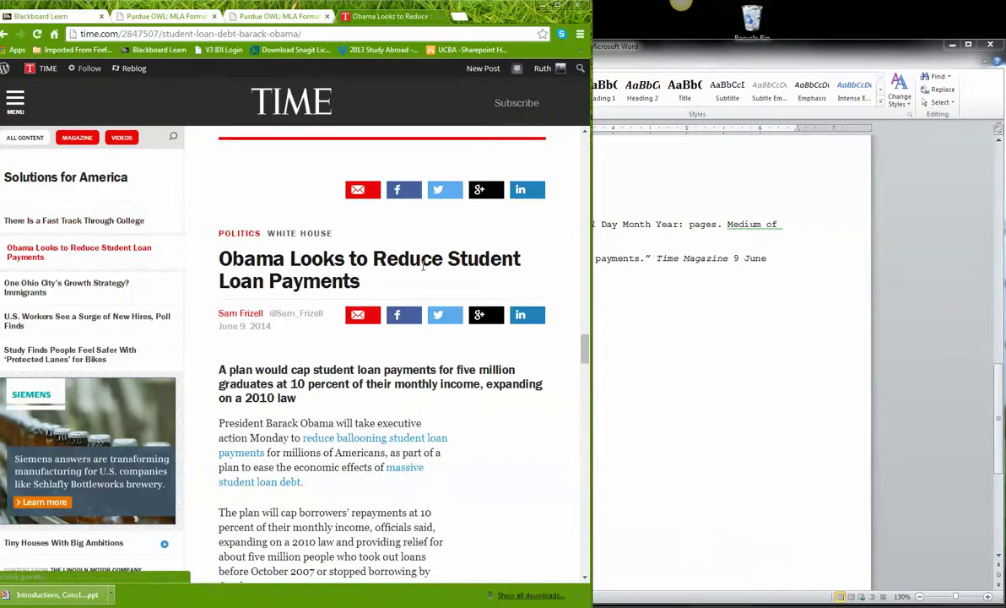
# Remove the extra space after '2014:' and append the no-pages notation 'np' to the citation
pyautogui.click(666, 299)
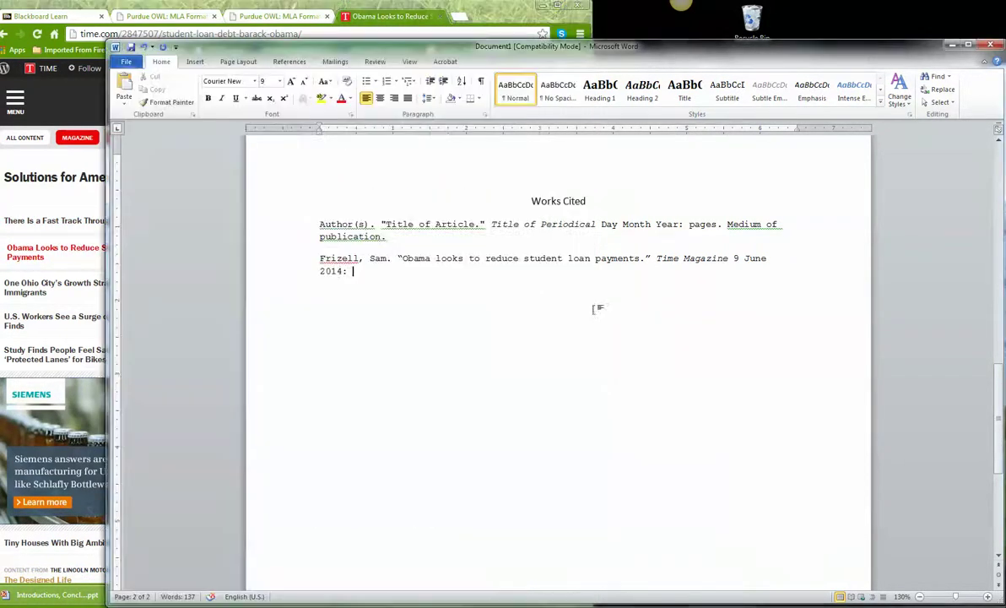
pyautogui.press('BackSpace')
pyautogui.write('np')
pyautogui.click(75, 93)
# Review the OWL periodical citation formats and open the MLA Sample Works Cited Page
pyautogui.click(141, 19)
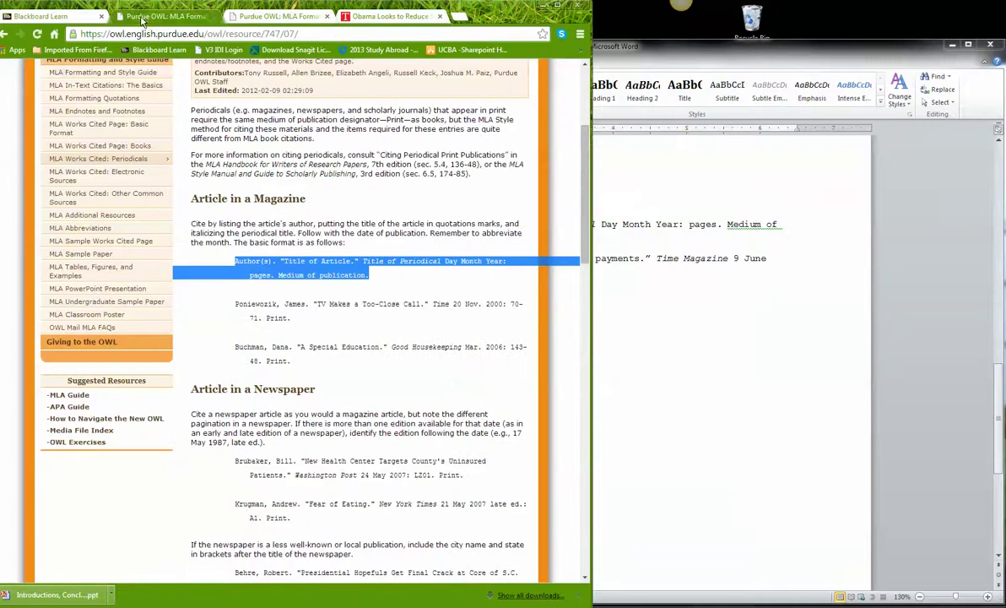
pyautogui.scroll(-2, 428, 454)
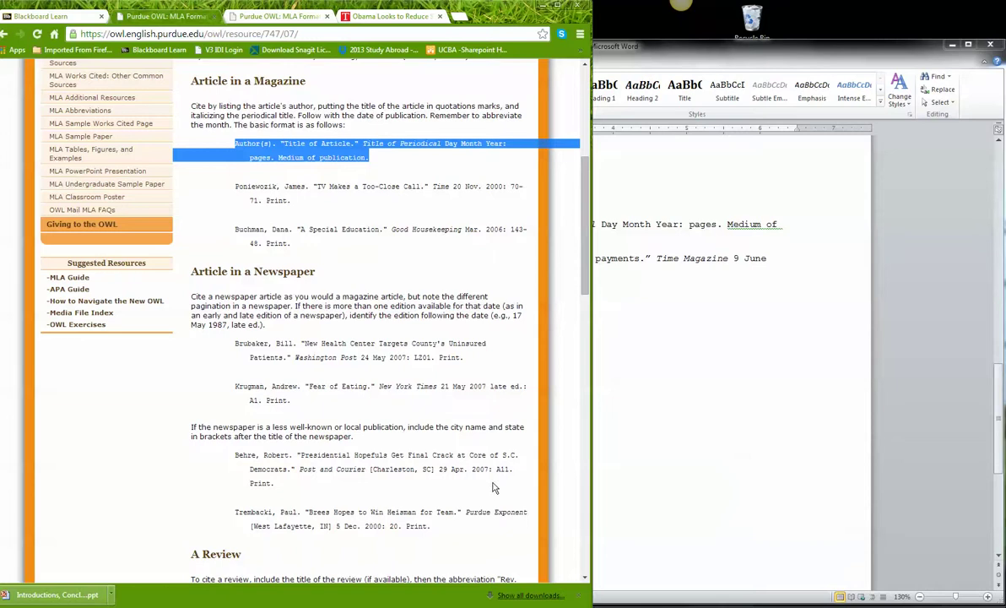
pyautogui.scroll(-1, 414, 537)
pyautogui.scroll(-1, 413, 537)
pyautogui.scroll(4, 415, 541)
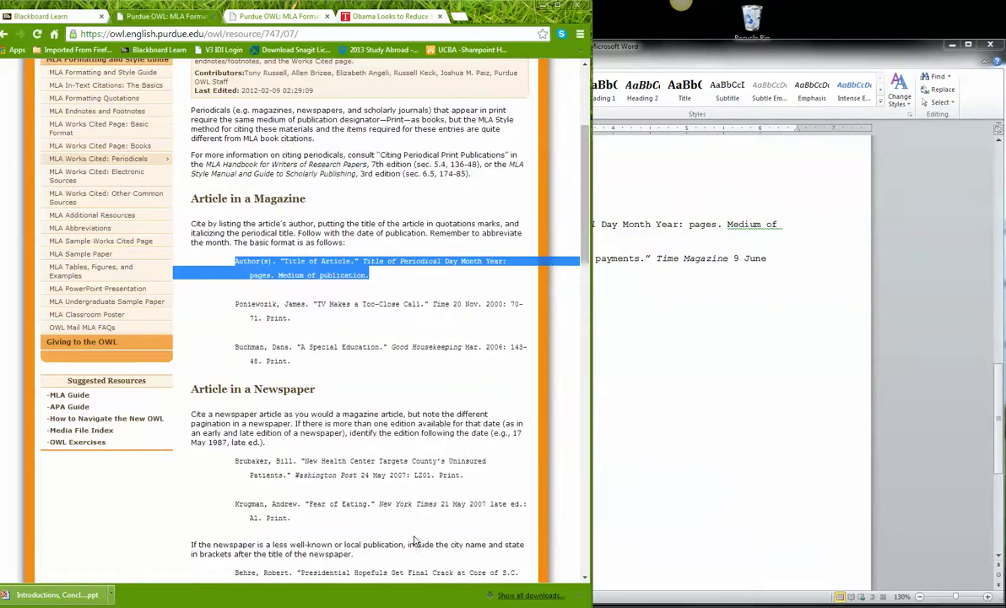
pyautogui.scroll(-8, 414, 539)
pyautogui.scroll(-6, 415, 539)
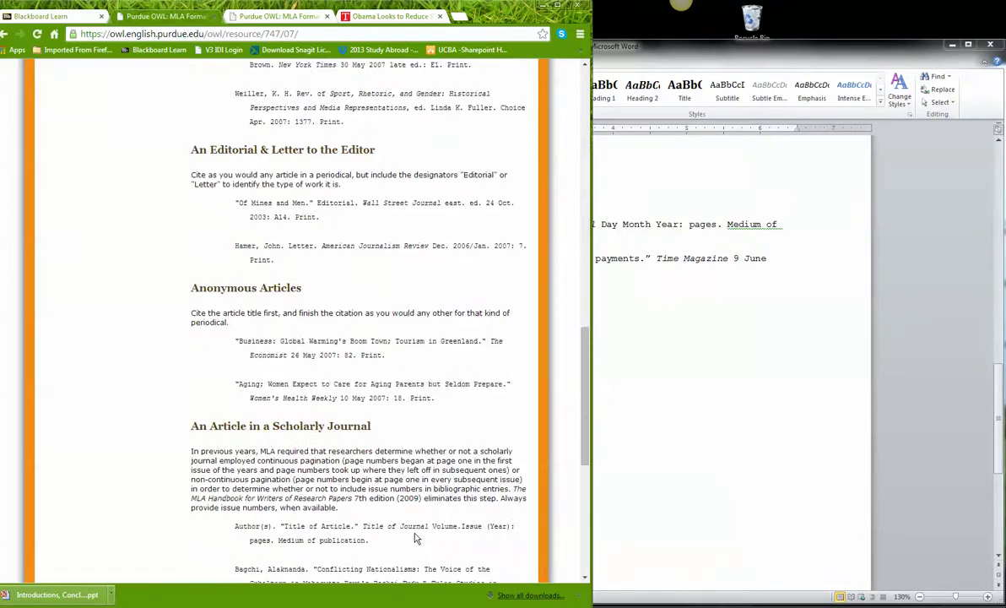
pyautogui.scroll(-2, 414, 538)
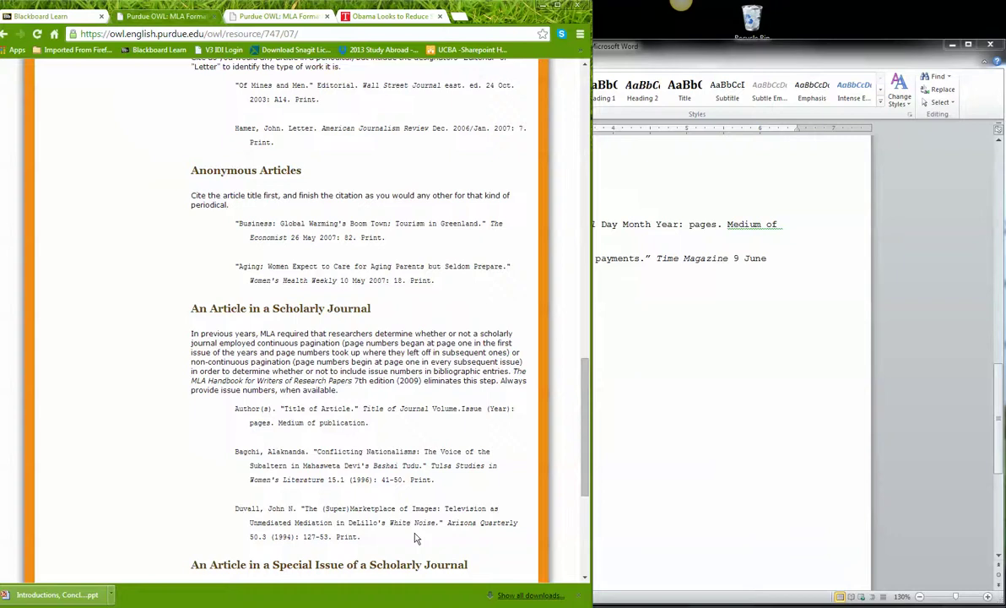
pyautogui.scroll(-4, 415, 538)
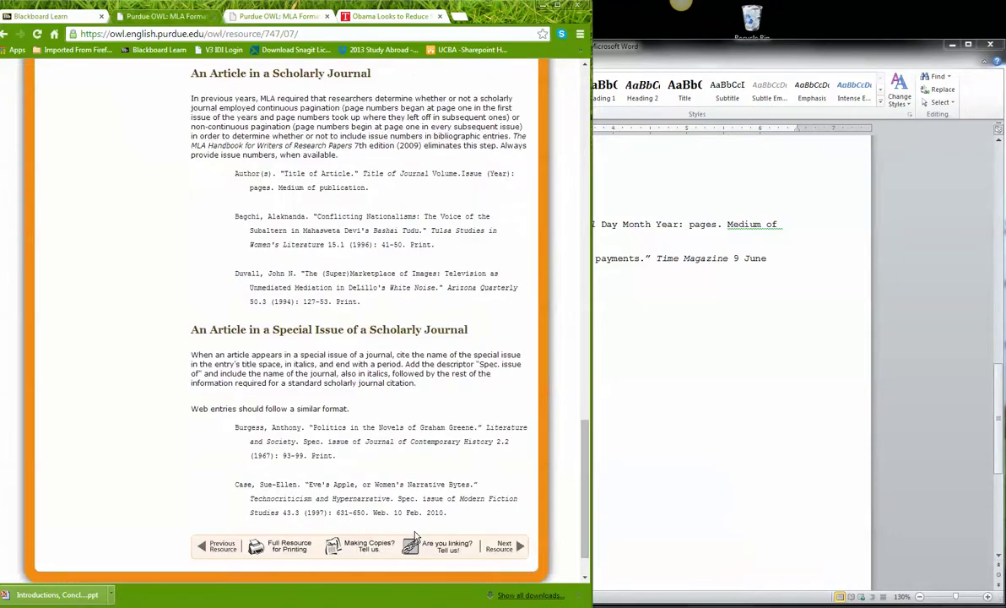
pyautogui.scroll(20, 415, 533)
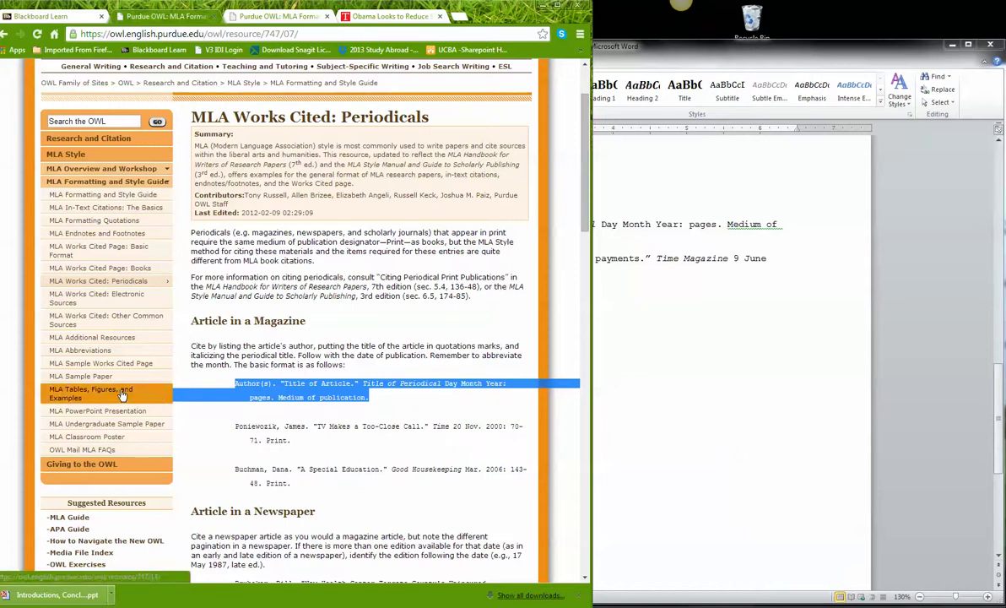
pyautogui.click(113, 364)
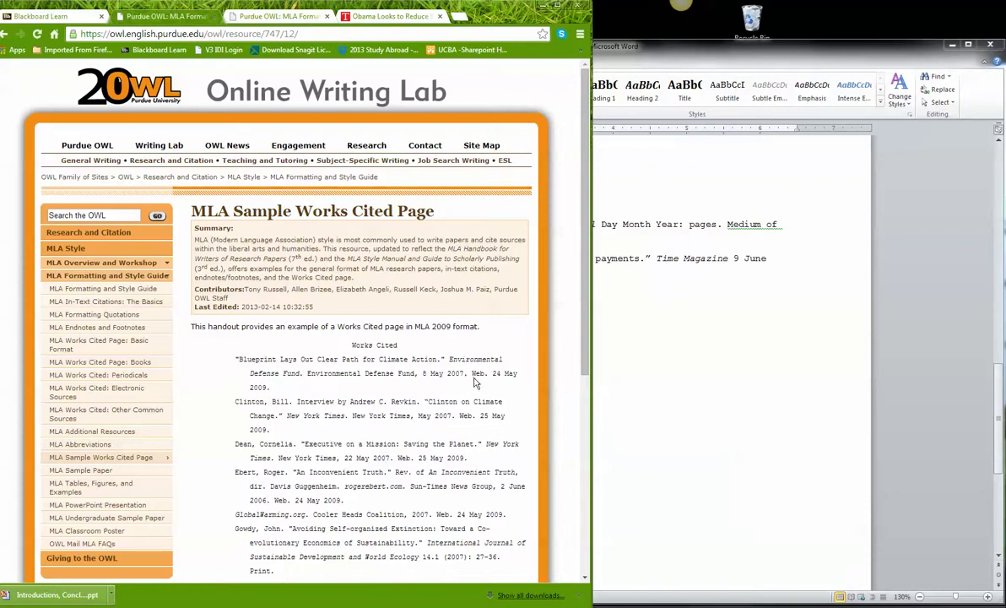
pyautogui.click(648, 373)
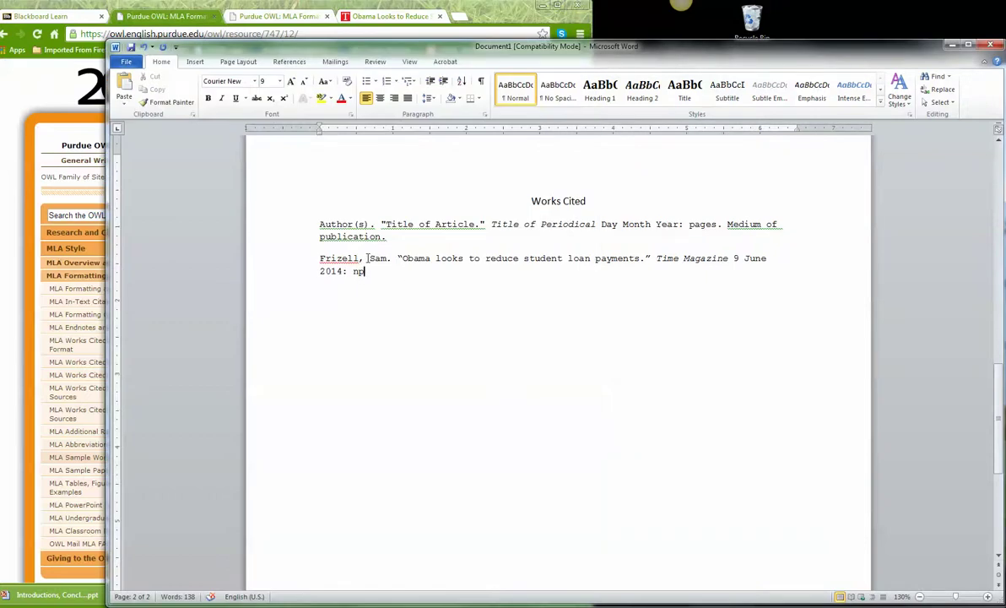
# End the citation with '2014. Web.', delete the Author(s) template line, and select the remaining citation
pyautogui.press('BackSpace')
pyautogui.press('BackSpace')
pyautogui.press('BackSpace')
pyautogui.press('BackSpace')
pyautogui.write('. Web.')
pyautogui.moveTo(387, 238); pyautogui.dragTo(314, 230)
pyautogui.press('Delete')
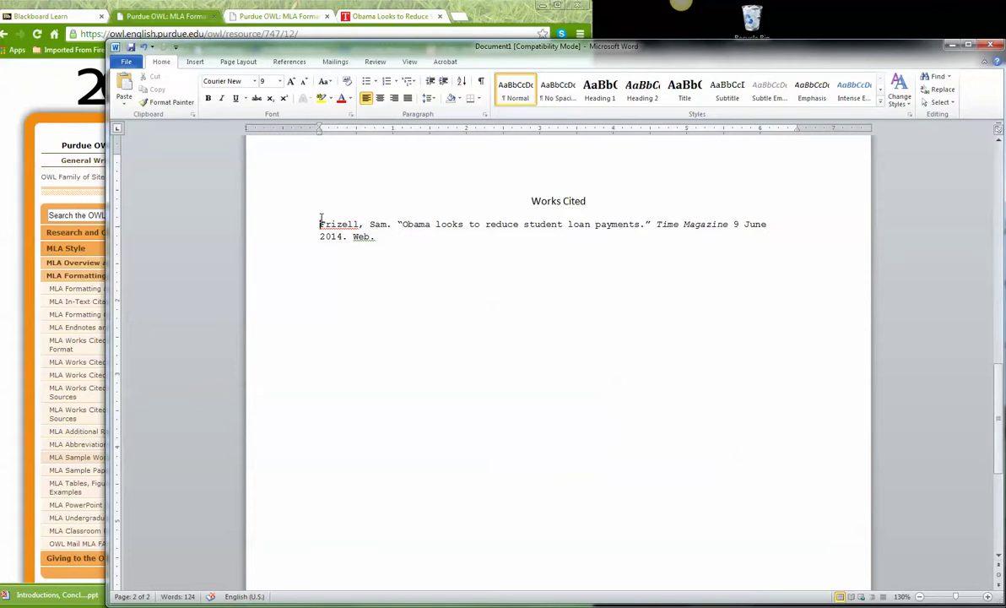
pyautogui.moveTo(316, 225); pyautogui.dragTo(385, 237)
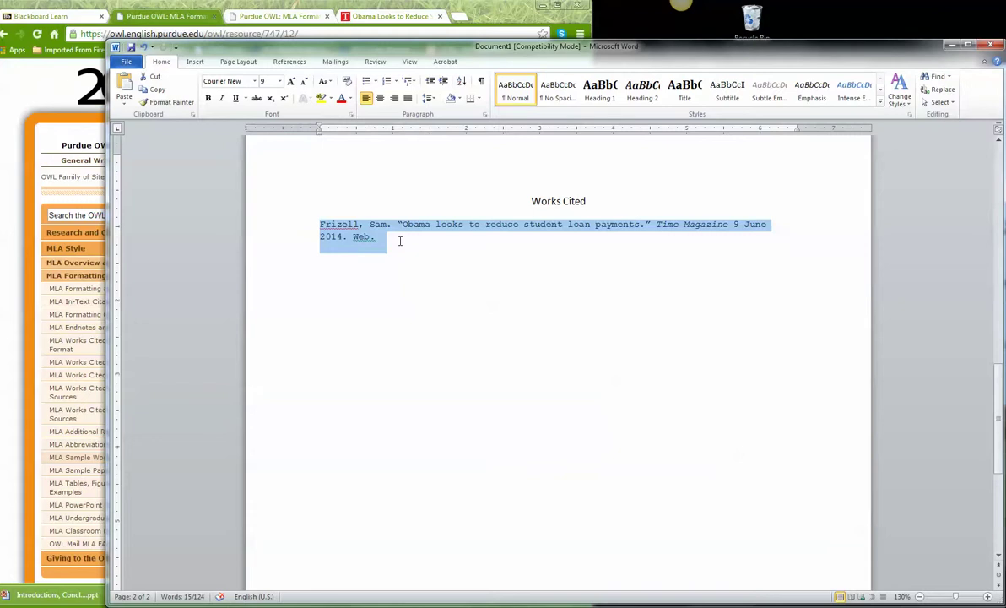
# Give the Frizell Time Magazine citation a Hanging special indent of 0.5 inch in the Paragraph settings
pyautogui.click(484, 116)
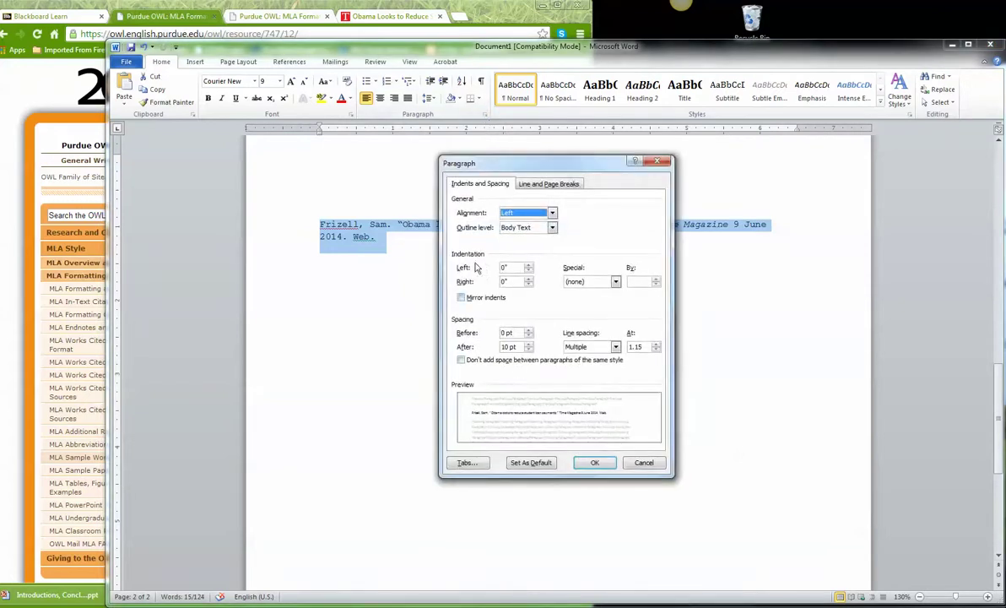
pyautogui.click(618, 284)
pyautogui.click(579, 305)
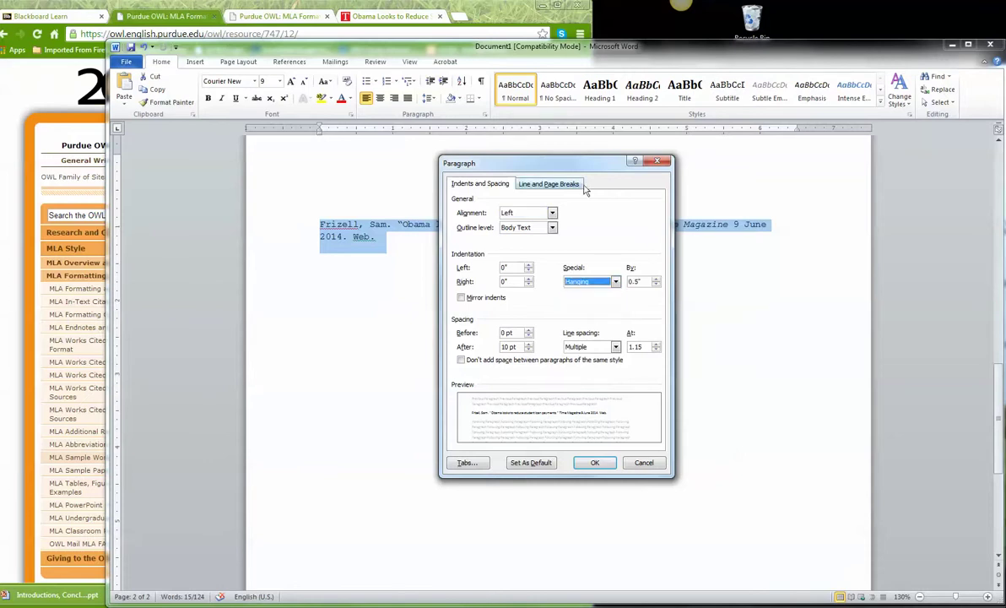
pyautogui.moveTo(545, 161); pyautogui.dragTo(545, 273)
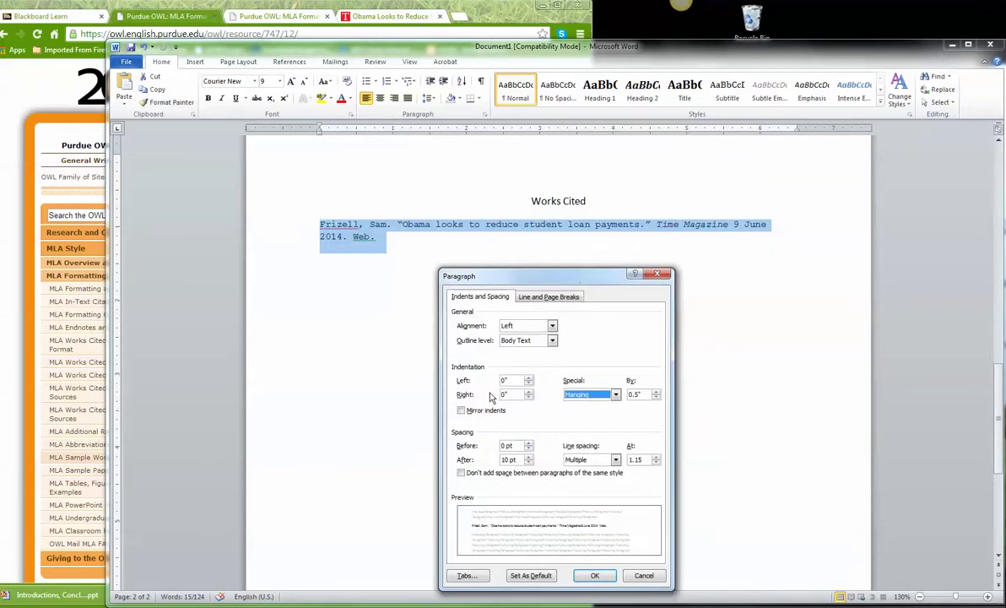
pyautogui.click(586, 575)
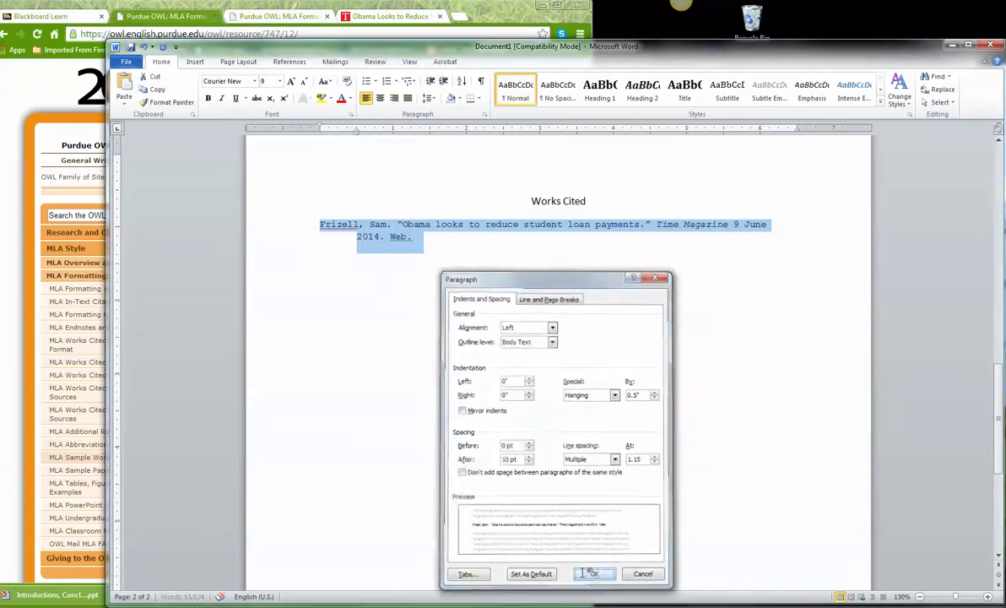
pyautogui.click(538, 462)
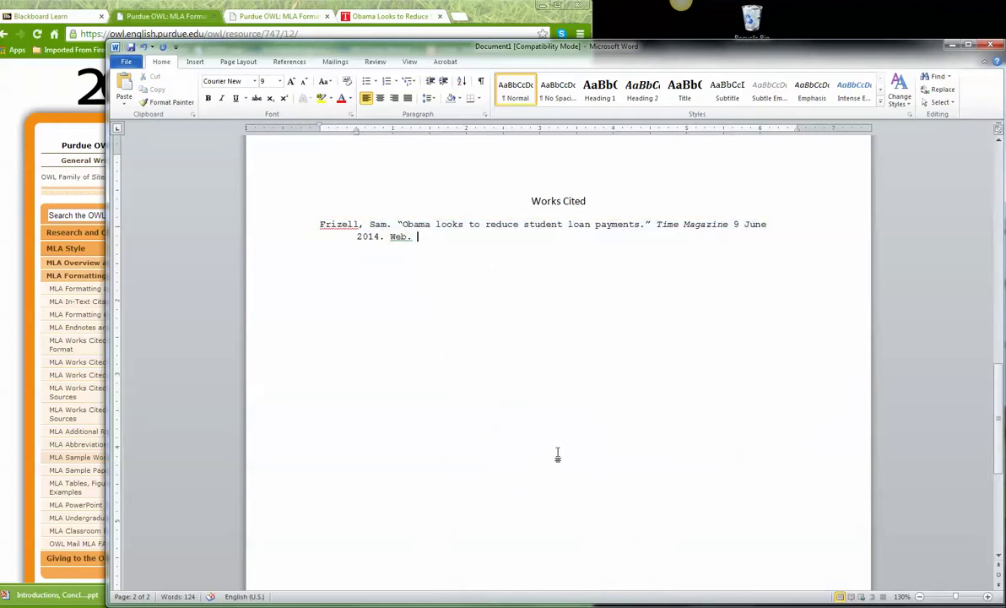
# Add a new line under the citation, type a trial entry, then delete it
pyautogui.press('Return')
pyautogui.scroll(15, 527, 503)
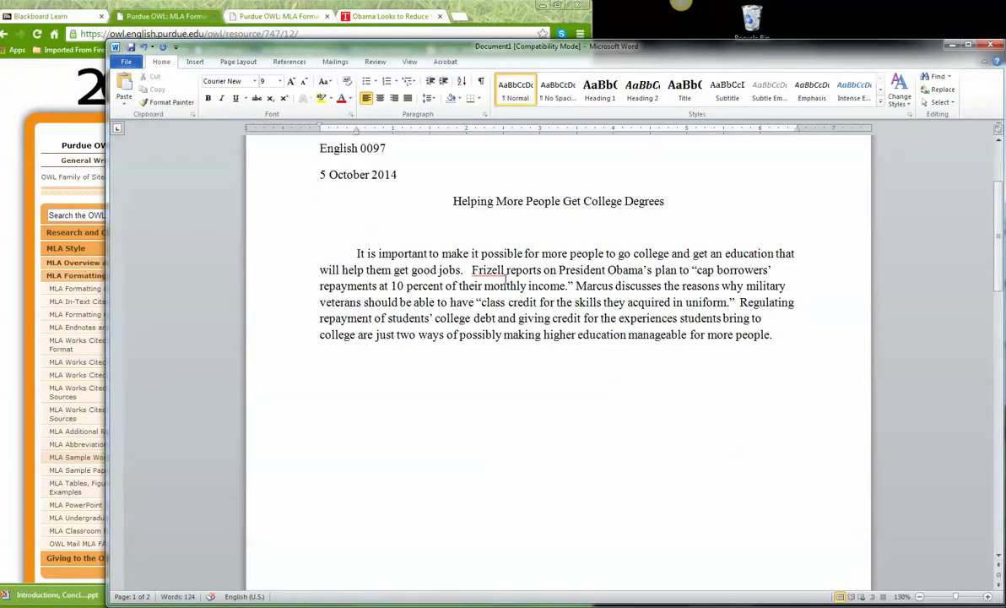
pyautogui.scroll(-15, 558, 337)
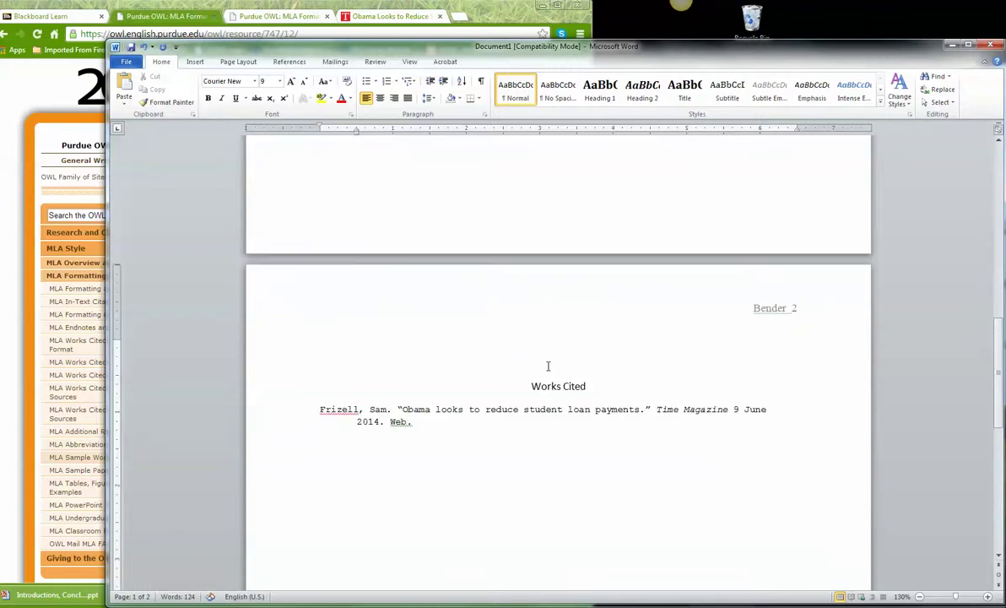
pyautogui.write('Marc')
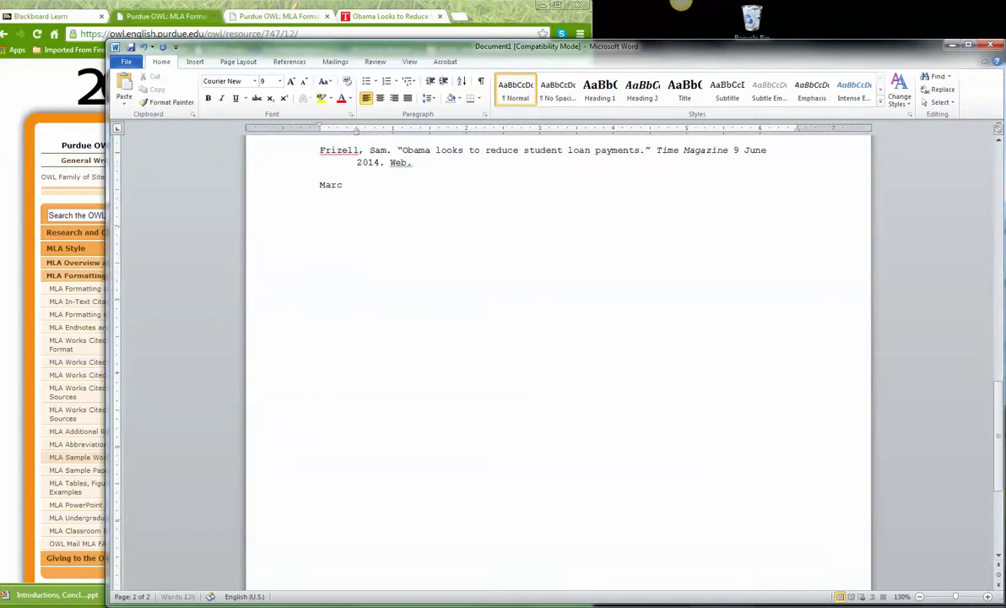
pyautogui.write('us, name."')
pyautogui.moveTo(397, 184); pyautogui.dragTo(322, 186)
pyautogui.press('BackSpace')
pyautogui.scroll(2, 320, 185)
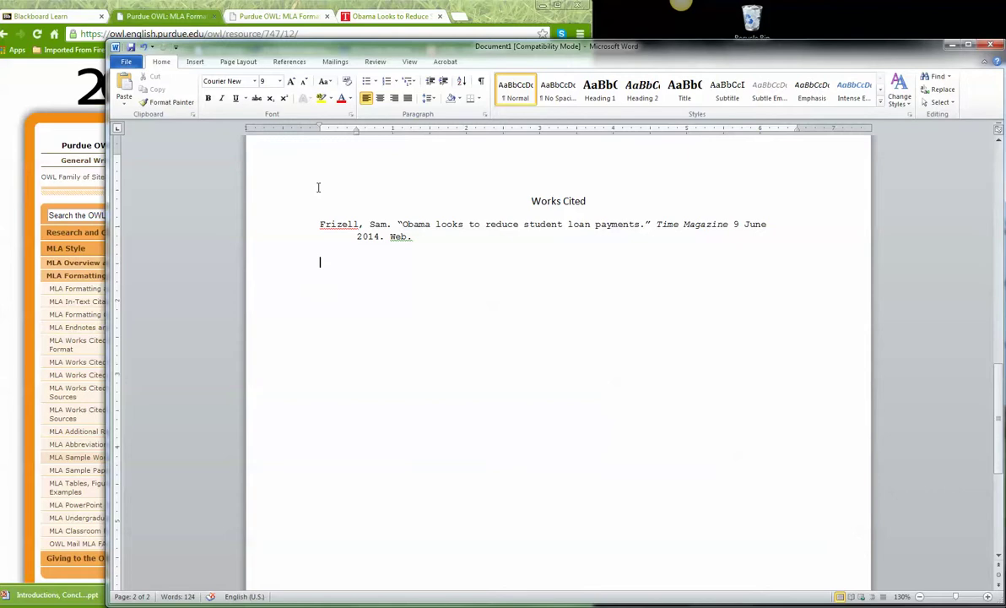
# Return to the browser and show the Blackboard Learn course's Web Resources page
pyautogui.click(27, 95)
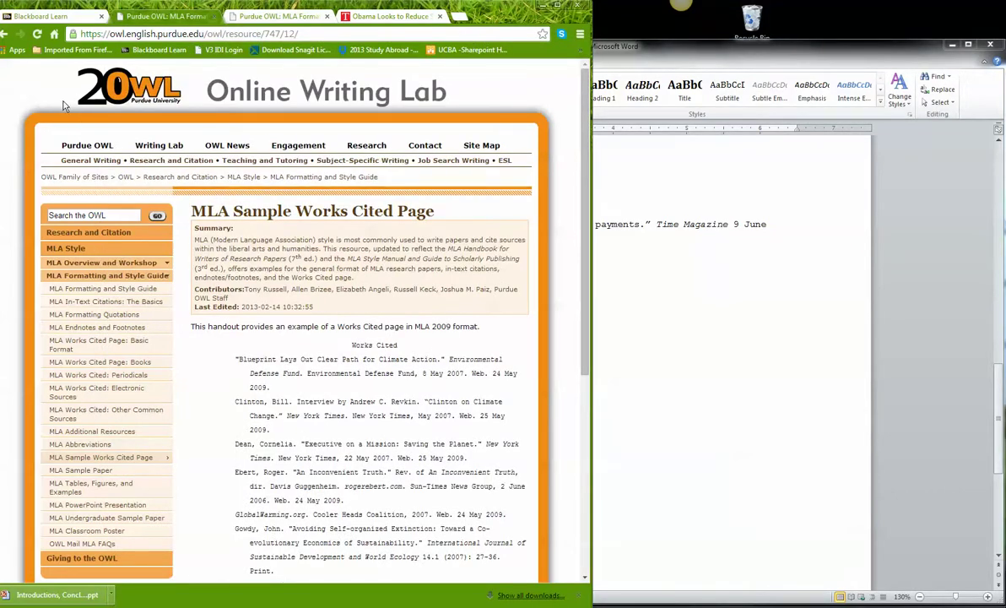
pyautogui.click(71, 16)
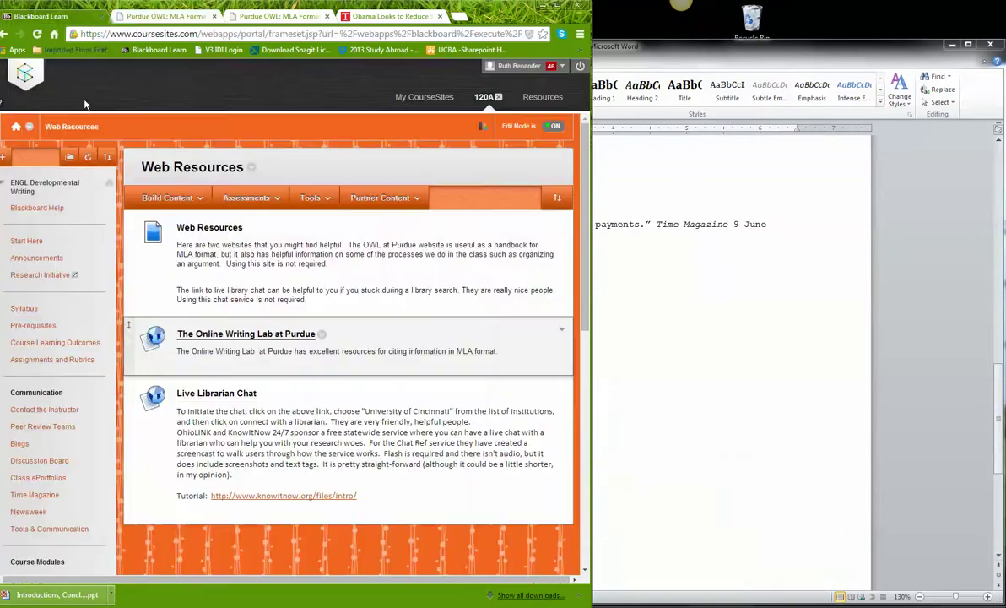
pyautogui.click(156, 198)
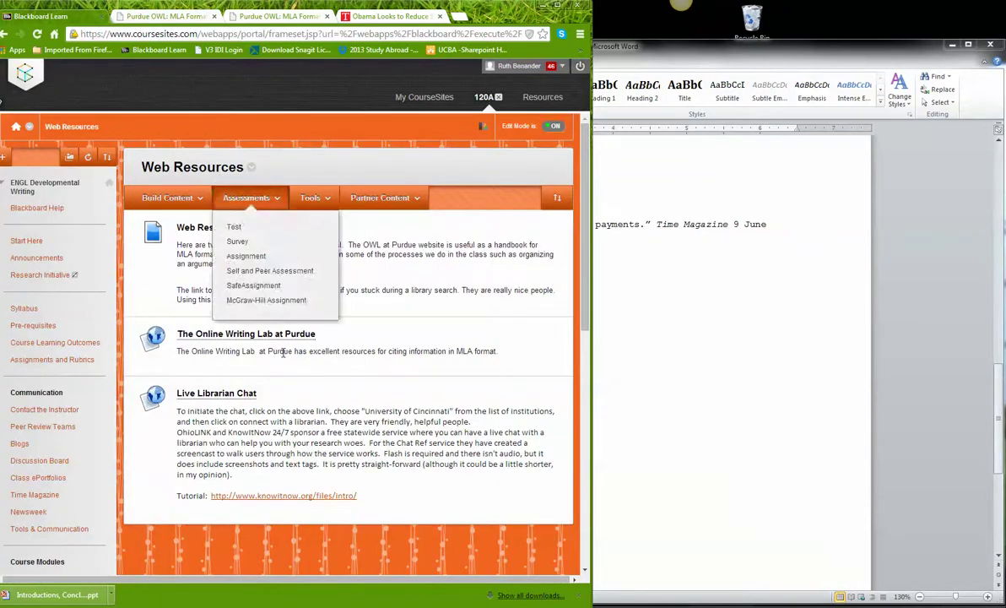